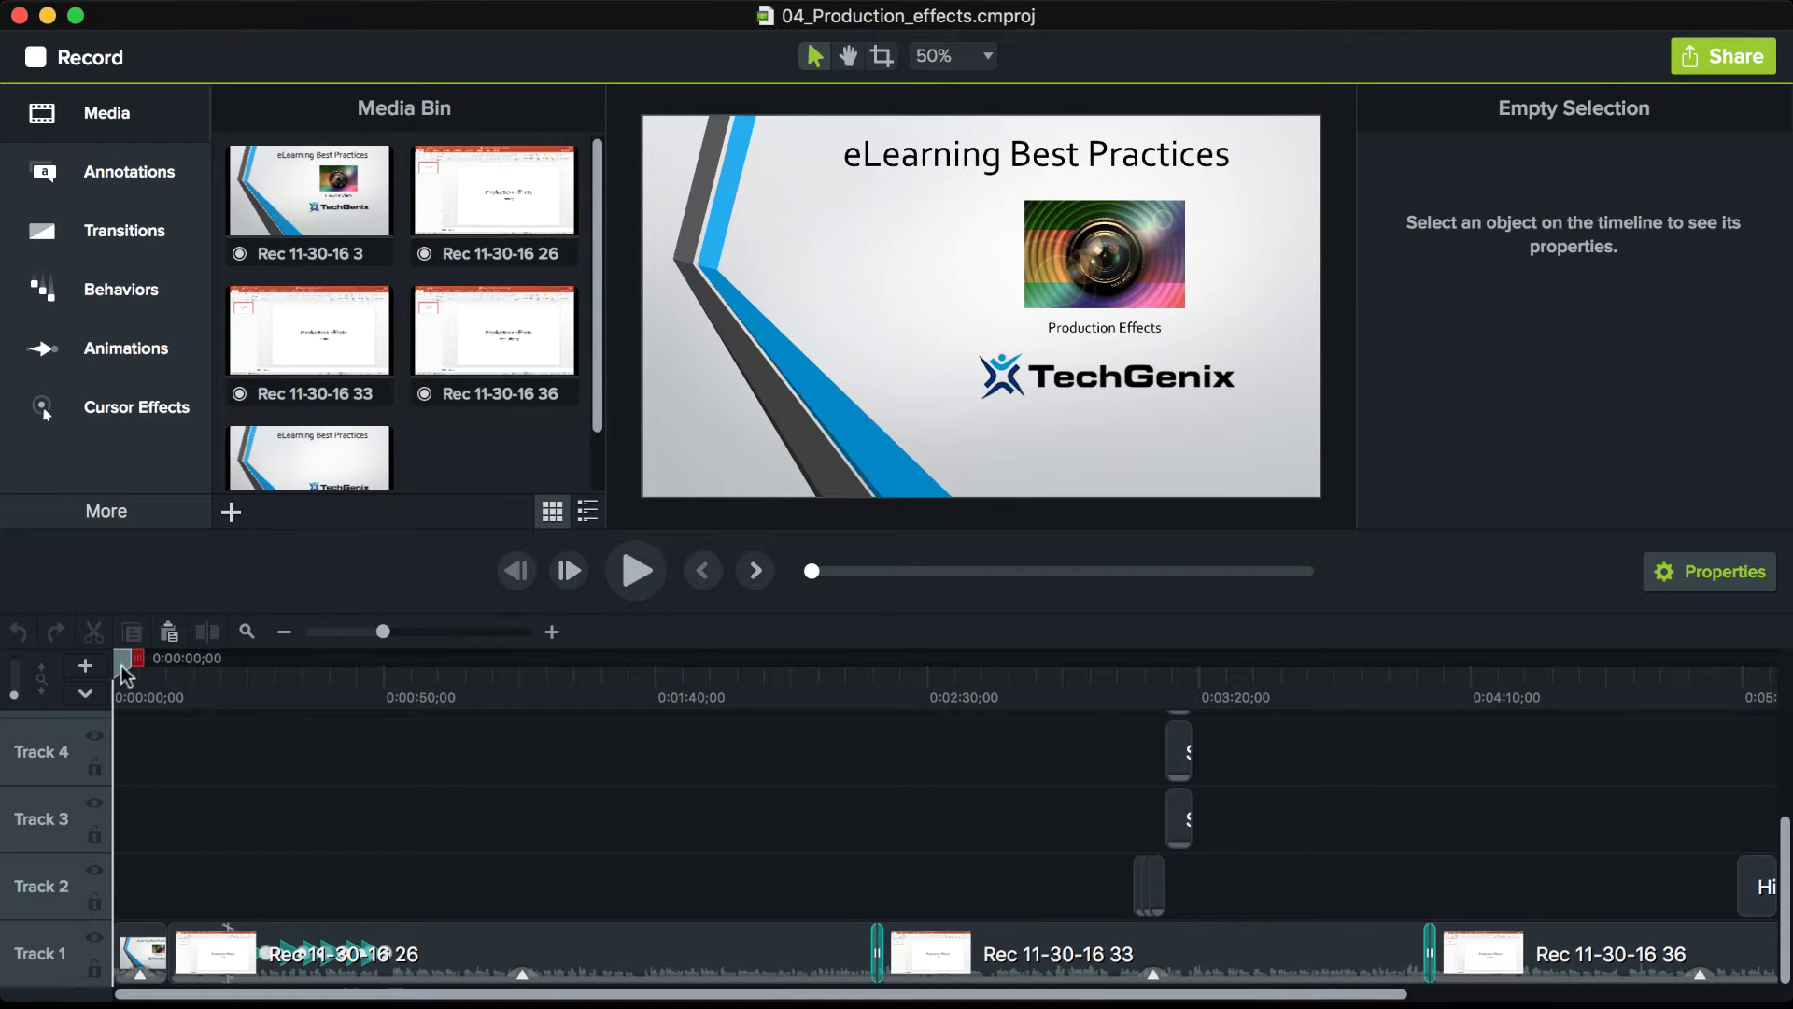
# Preview just past the video's start, then cancel the Camtasia MP4 local-file export
pyautogui.moveTo(127, 673)
pyautogui.mouseDown()
pyautogui.moveTo(408, 672)
pyautogui.moveTo(129, 670)
pyautogui.mouseUp()
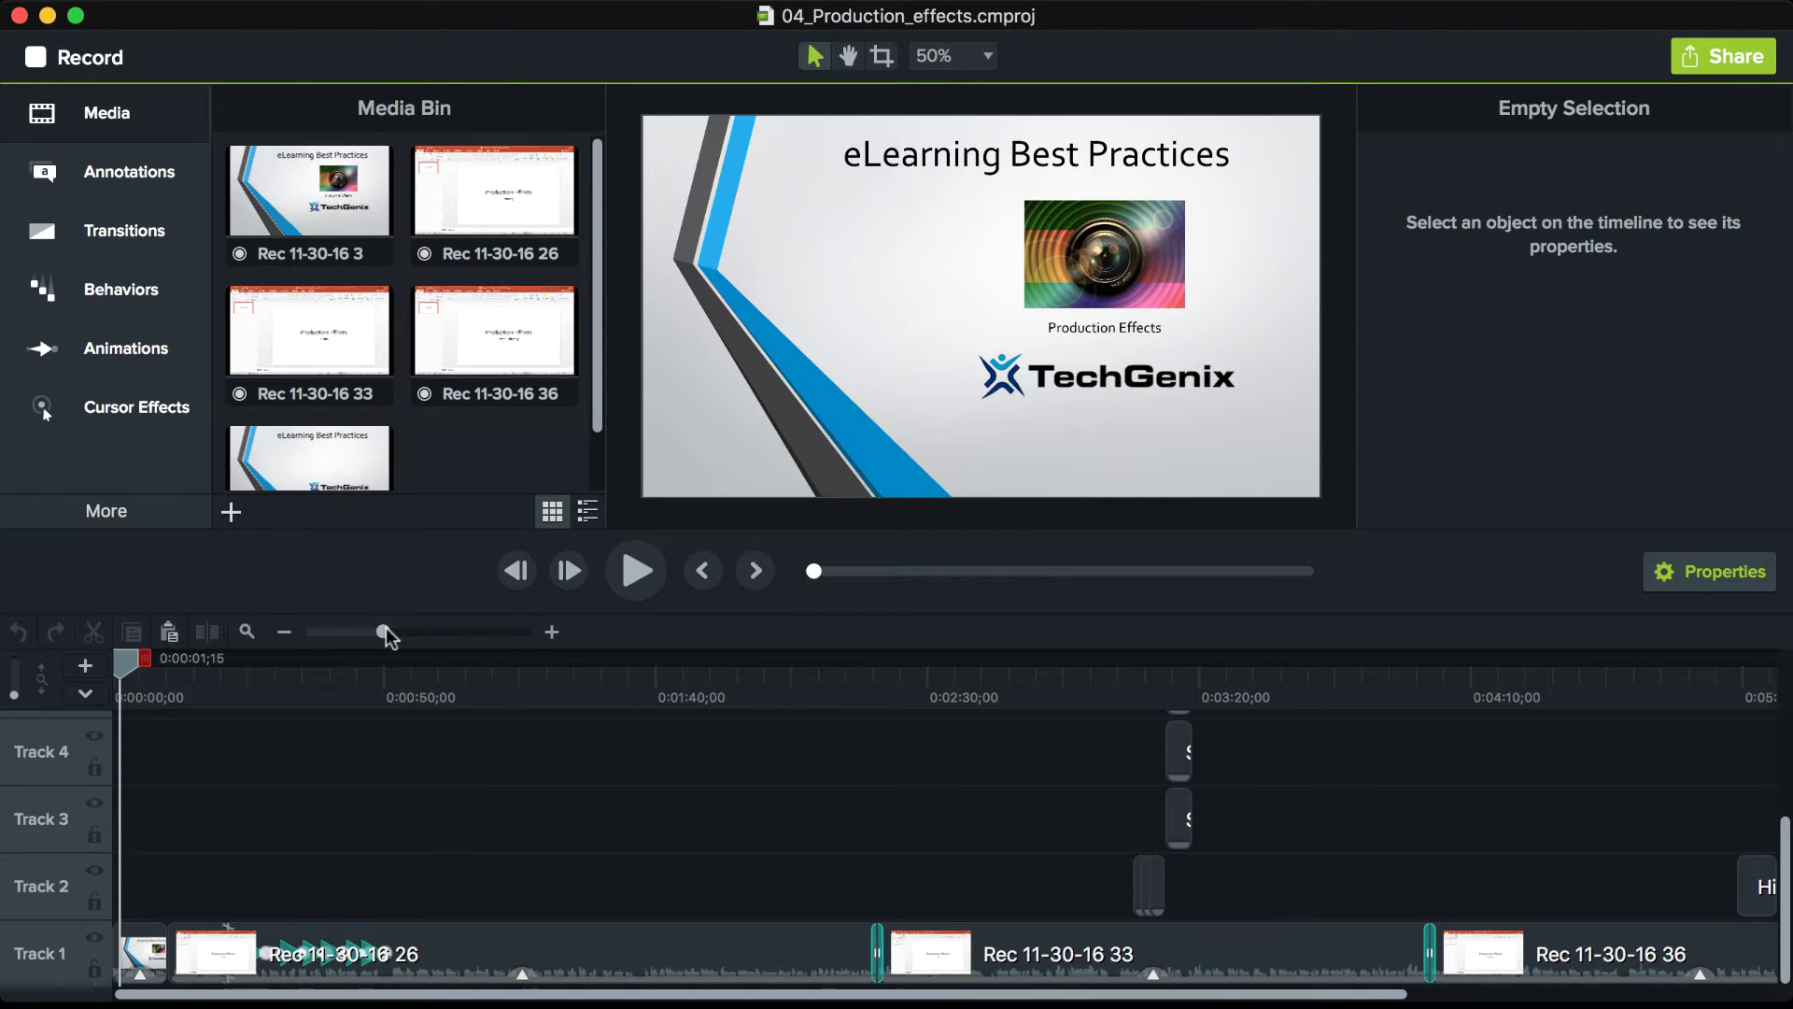
pyautogui.moveTo(500, 7)
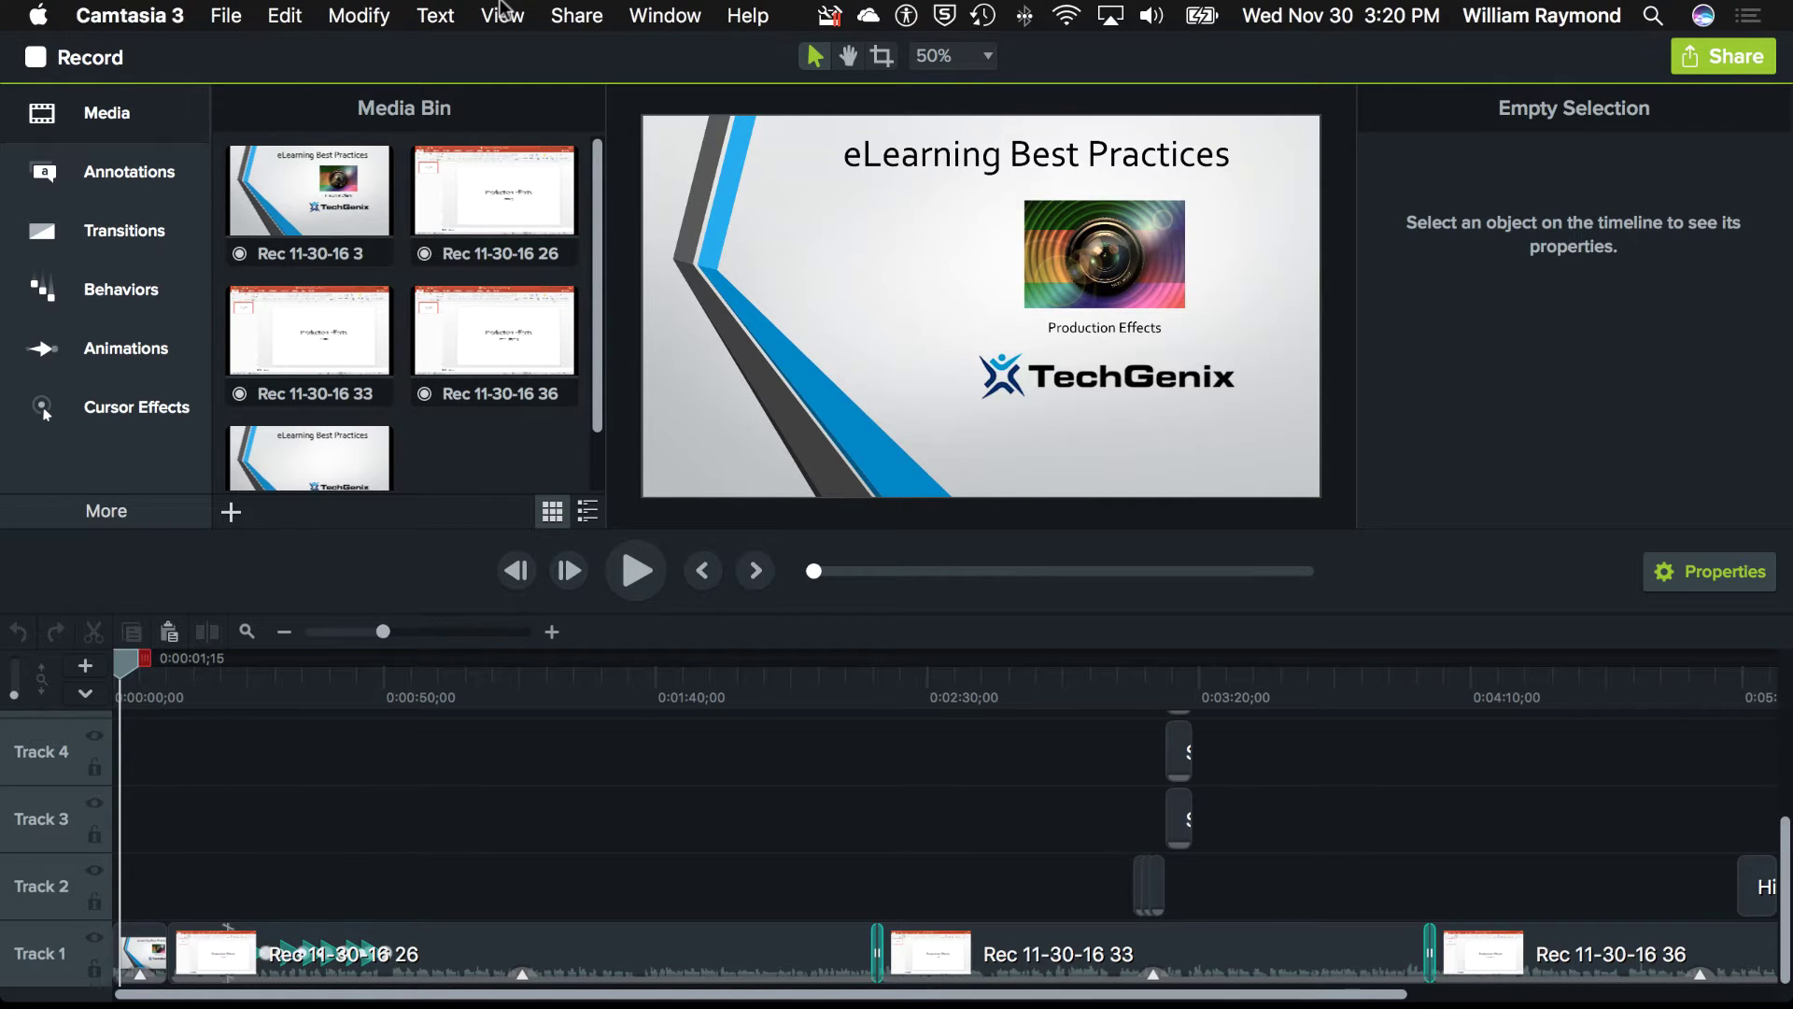
pyautogui.click(572, 16)
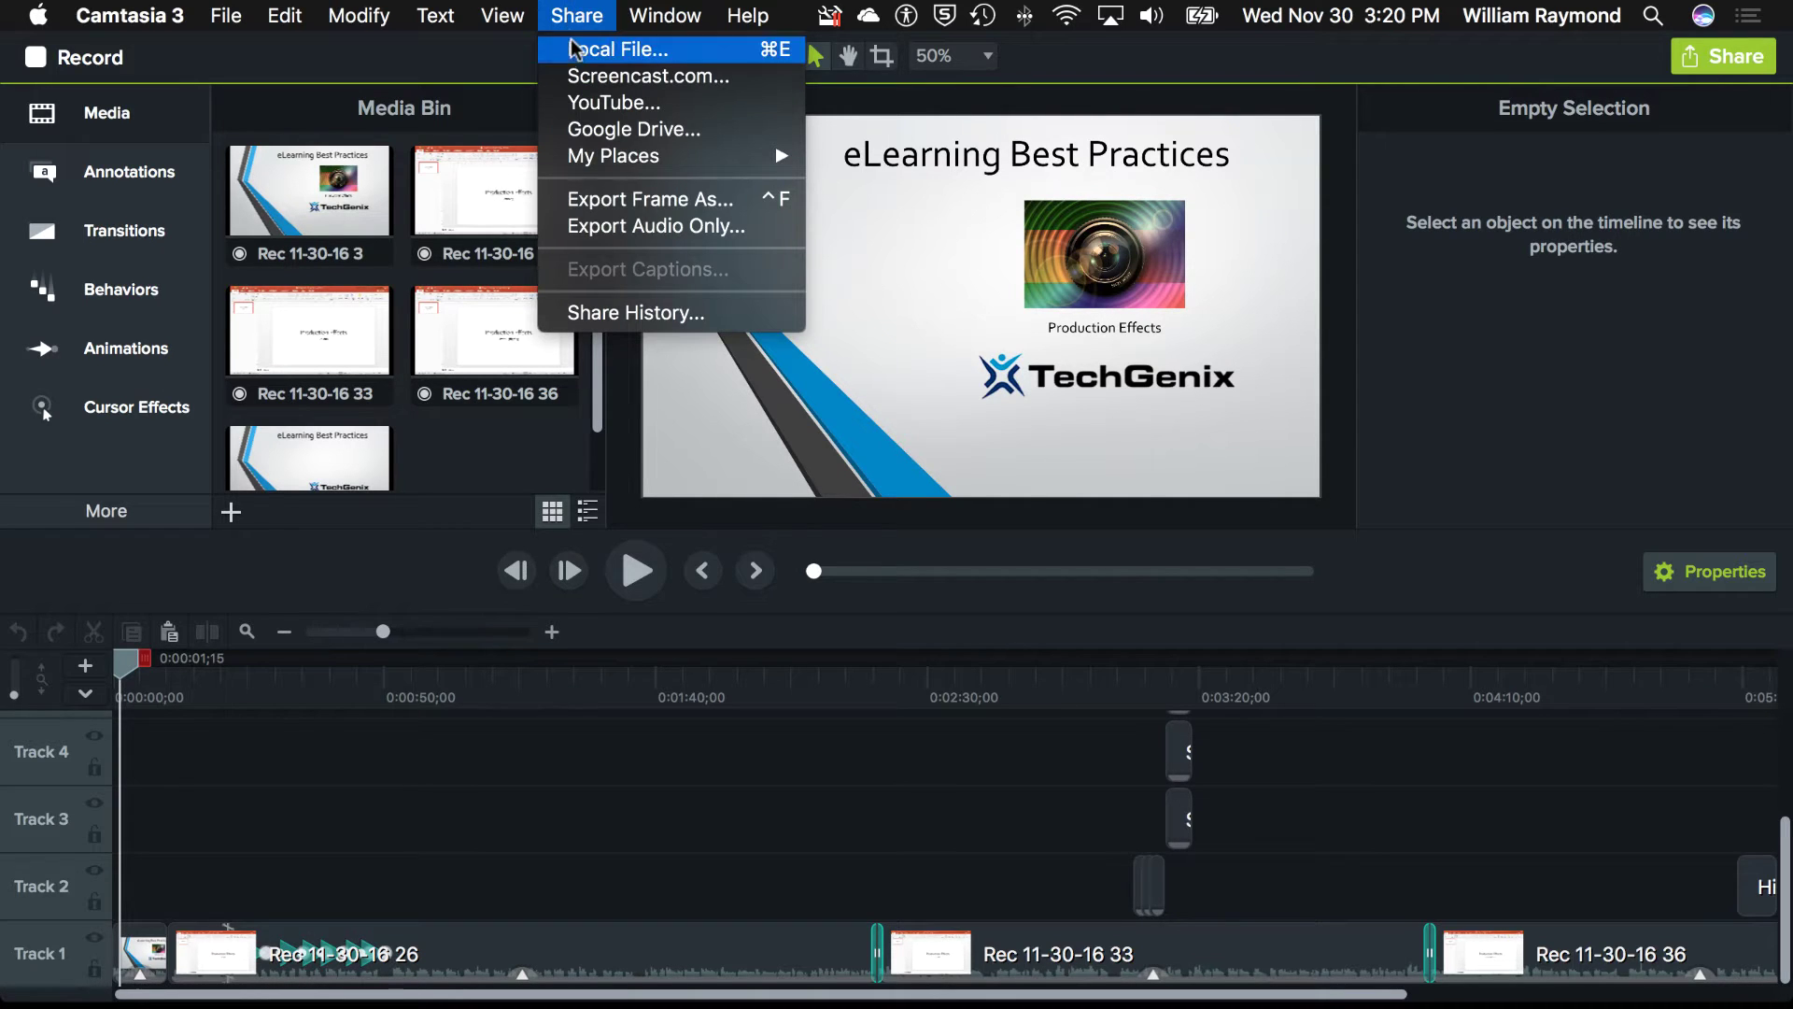
pyautogui.click(573, 50)
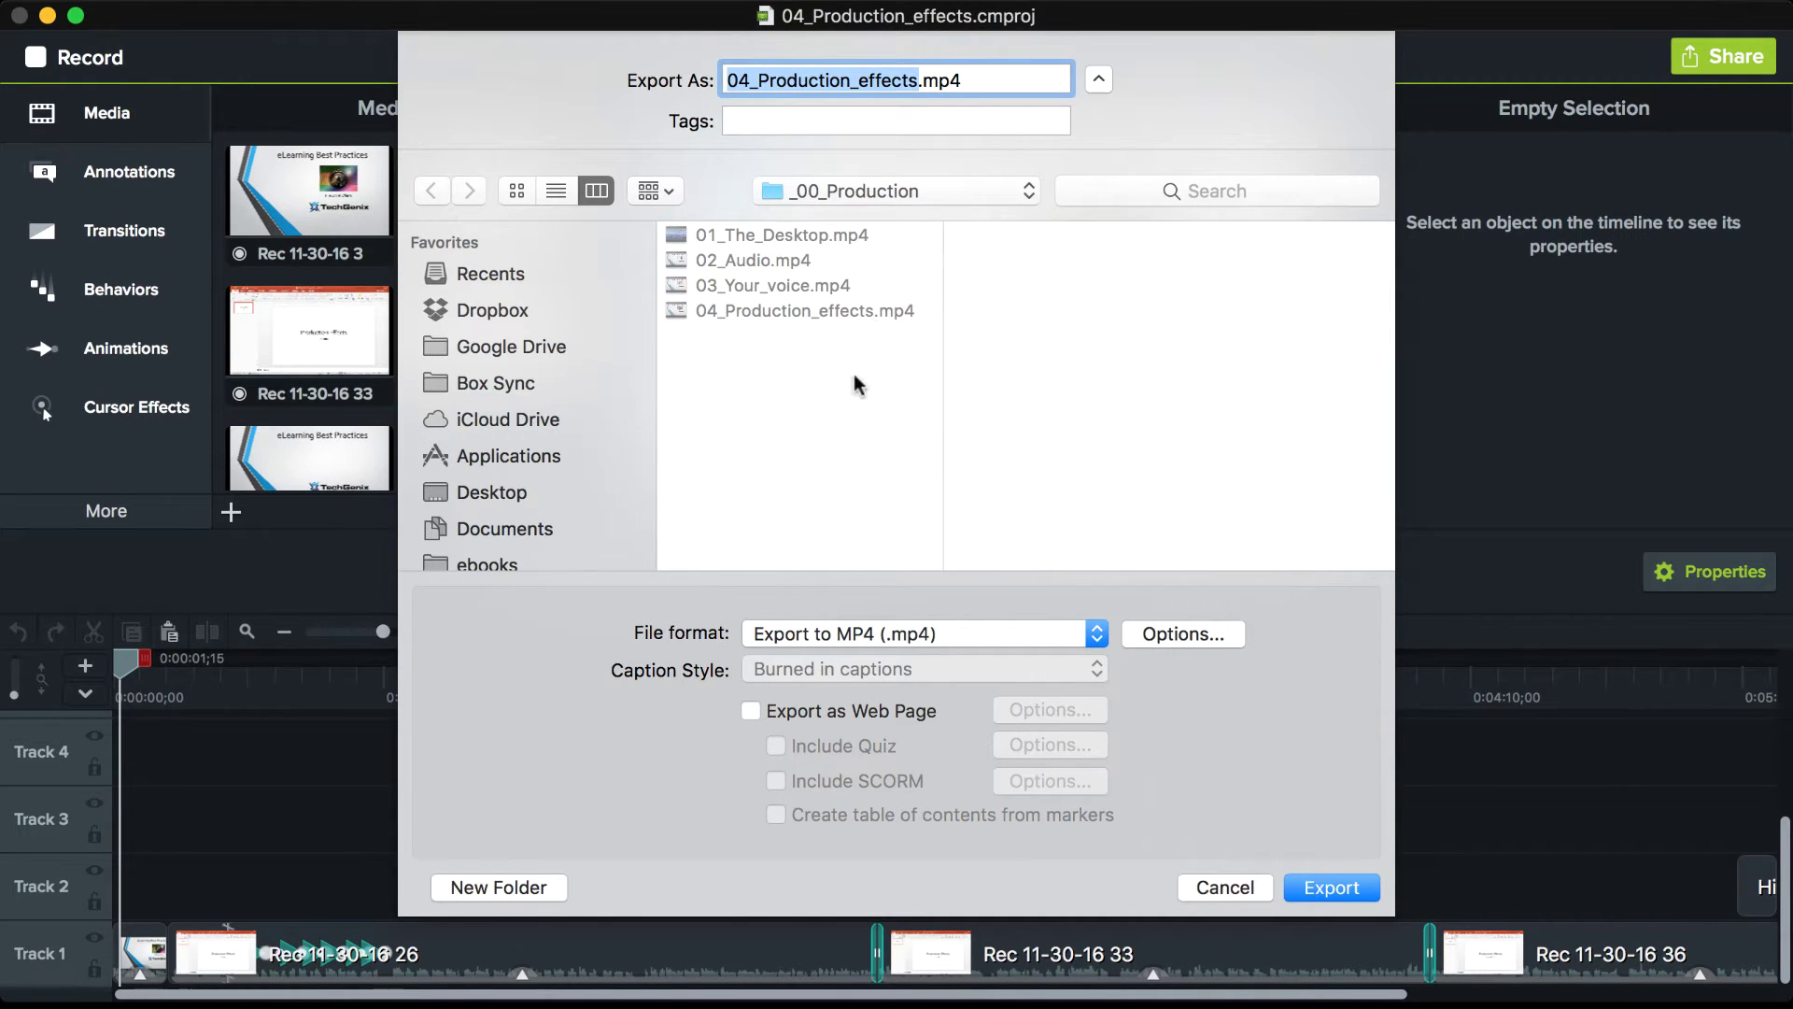
pyautogui.click(1209, 886)
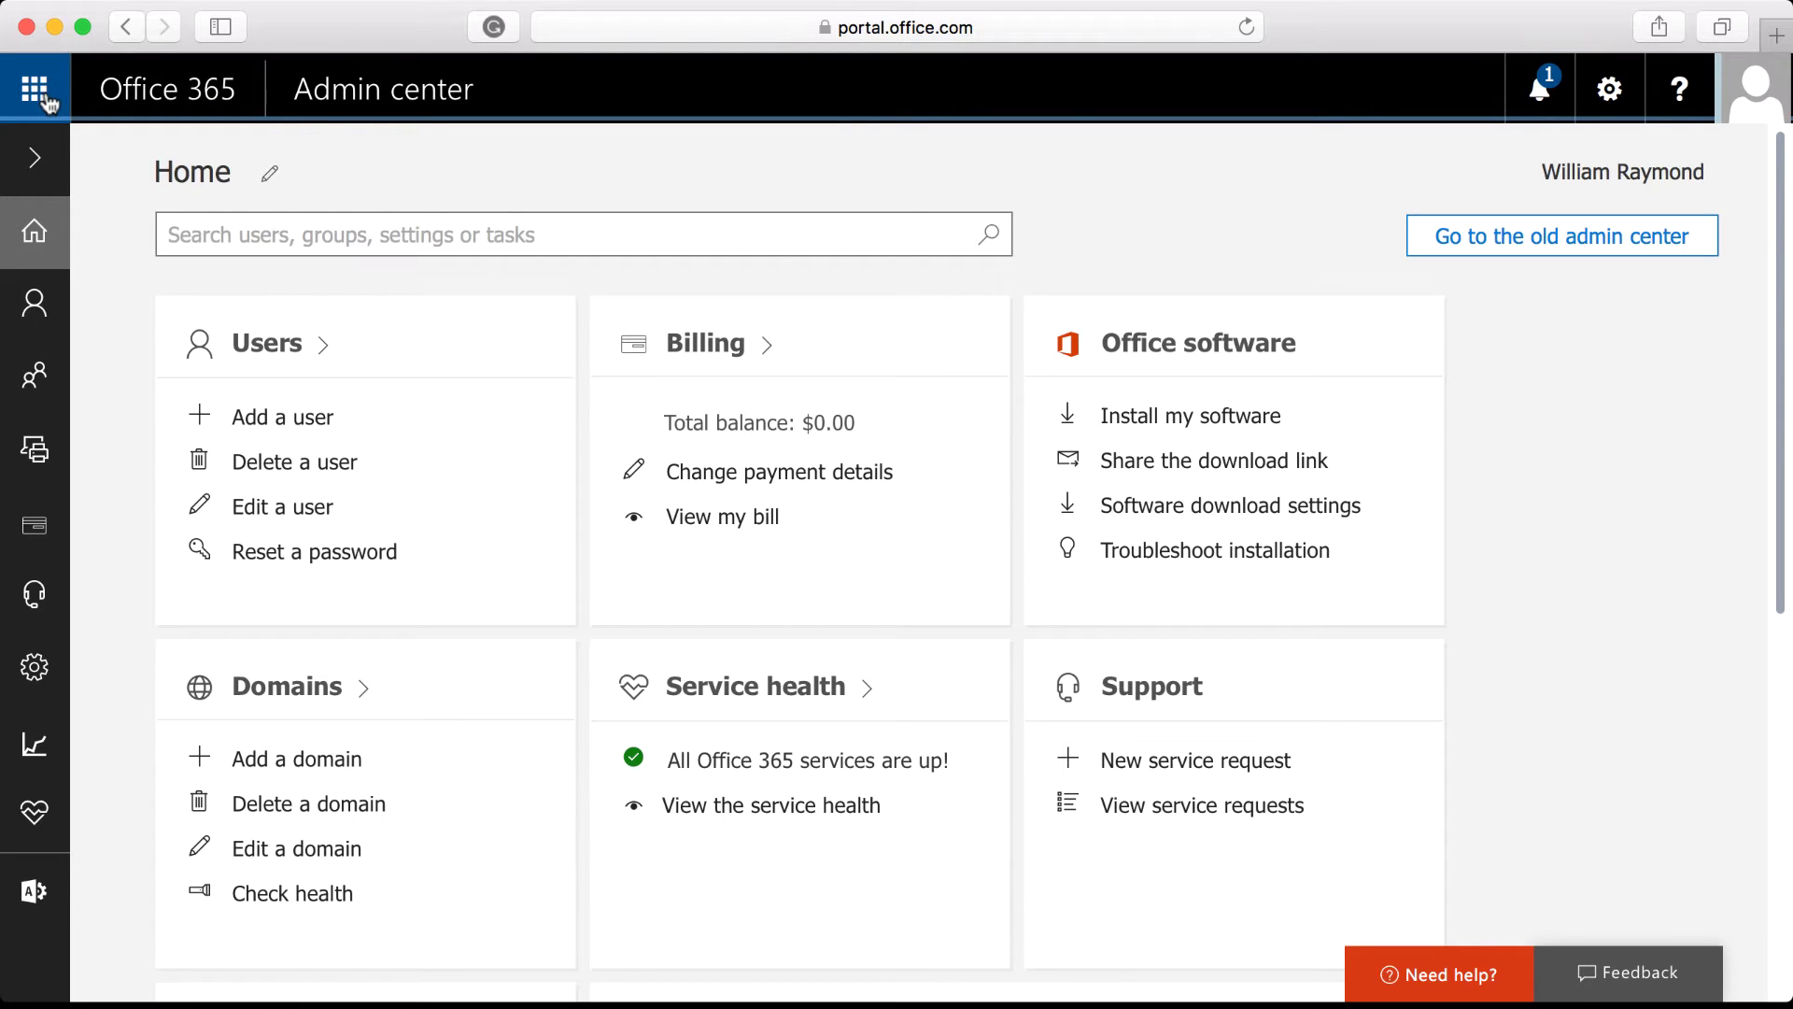
# Go from the admin center's app launcher to the Office 365 Video portal's Channels list
pyautogui.click(37, 91)
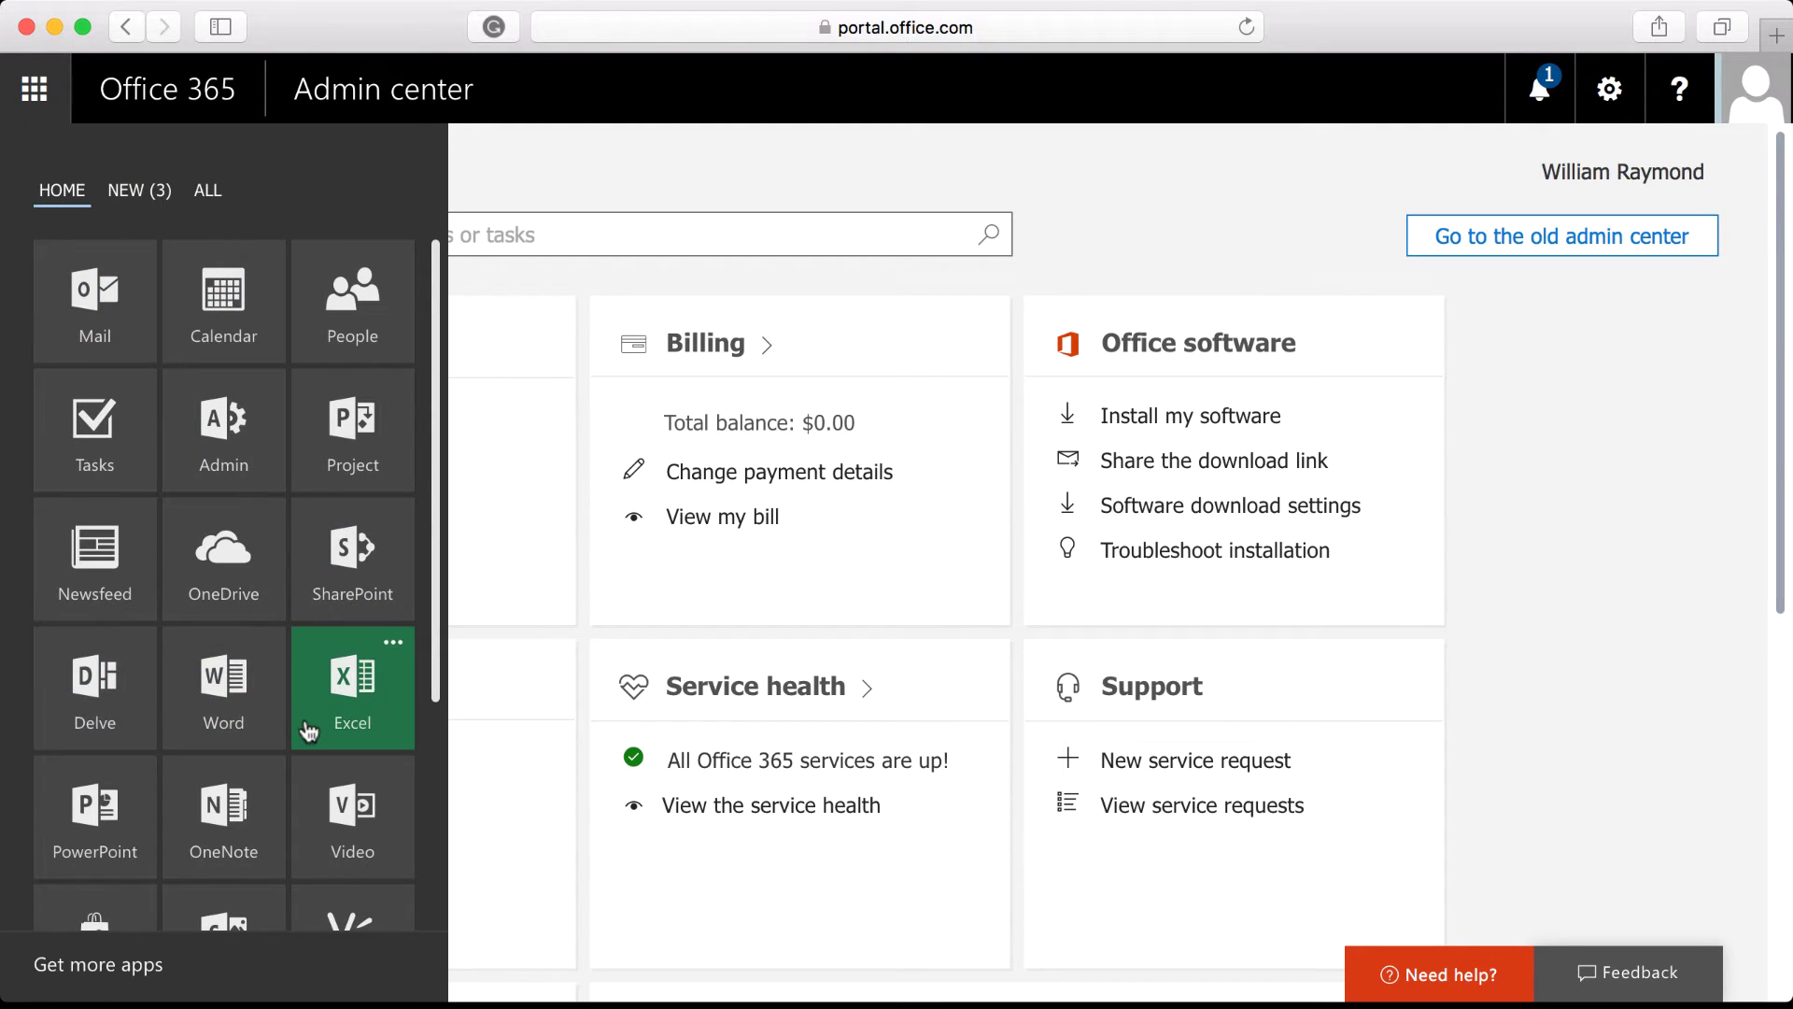
pyautogui.click(352, 823)
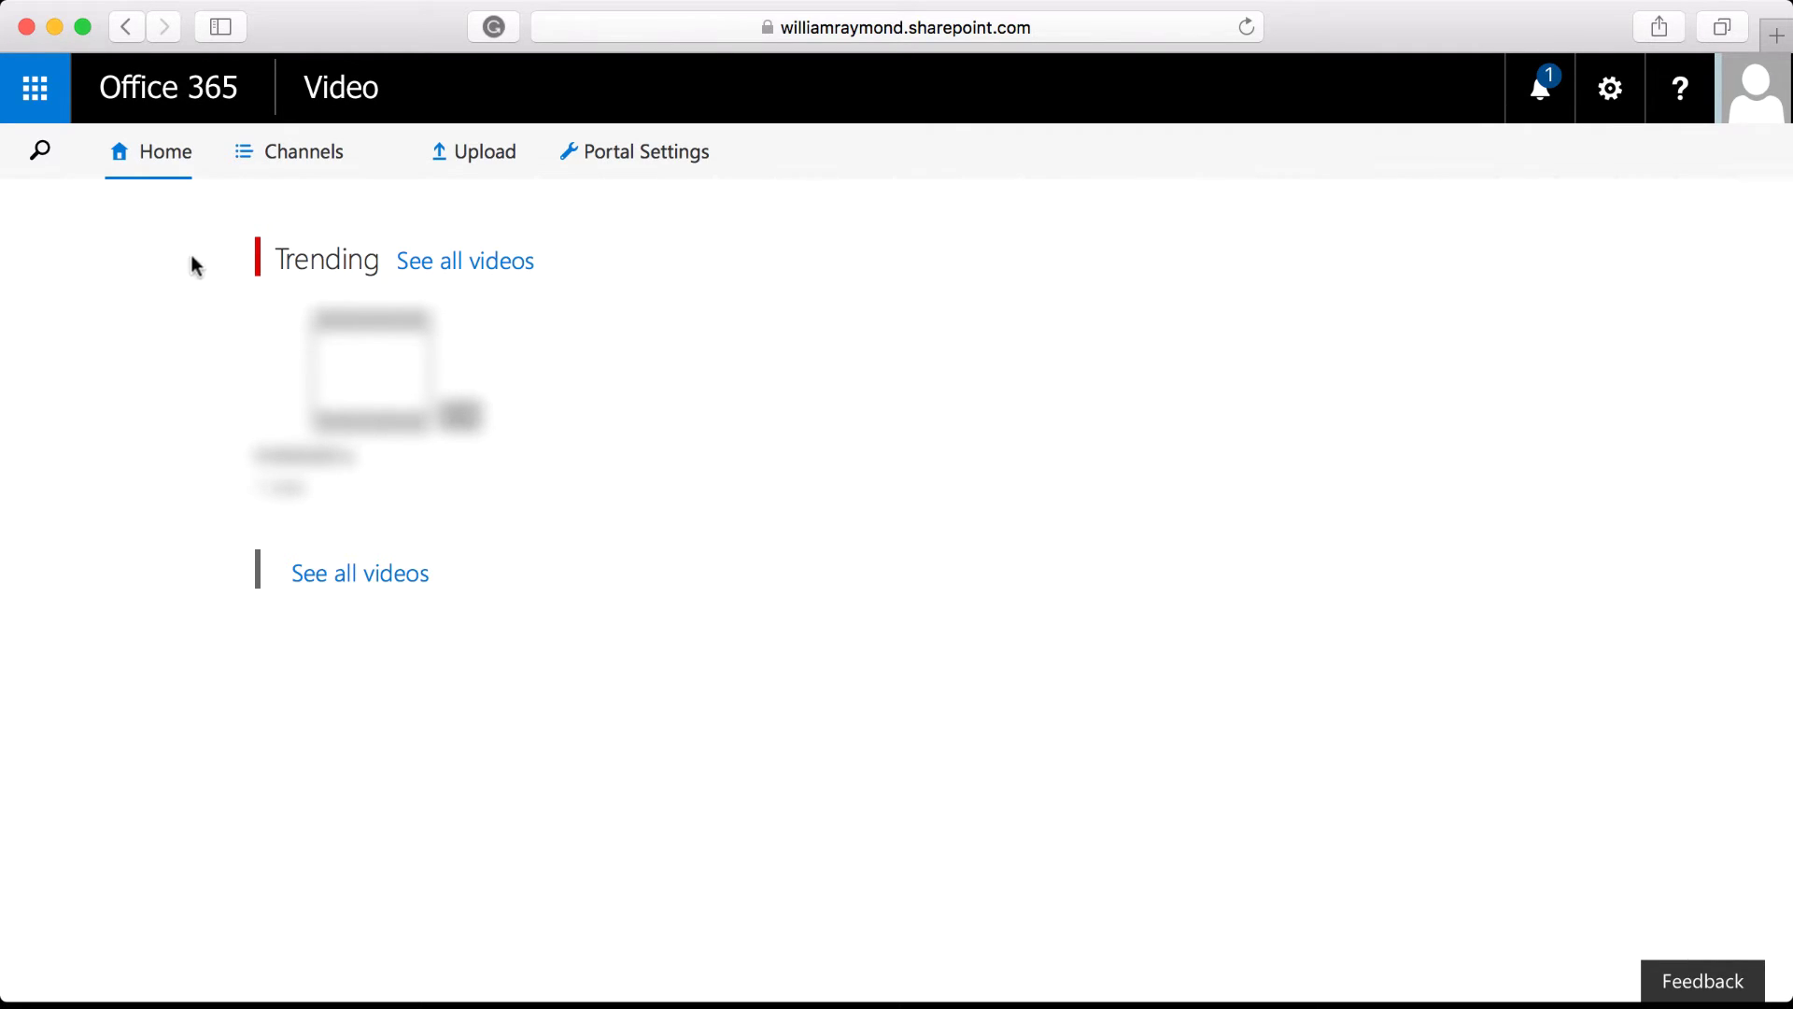
pyautogui.click(275, 163)
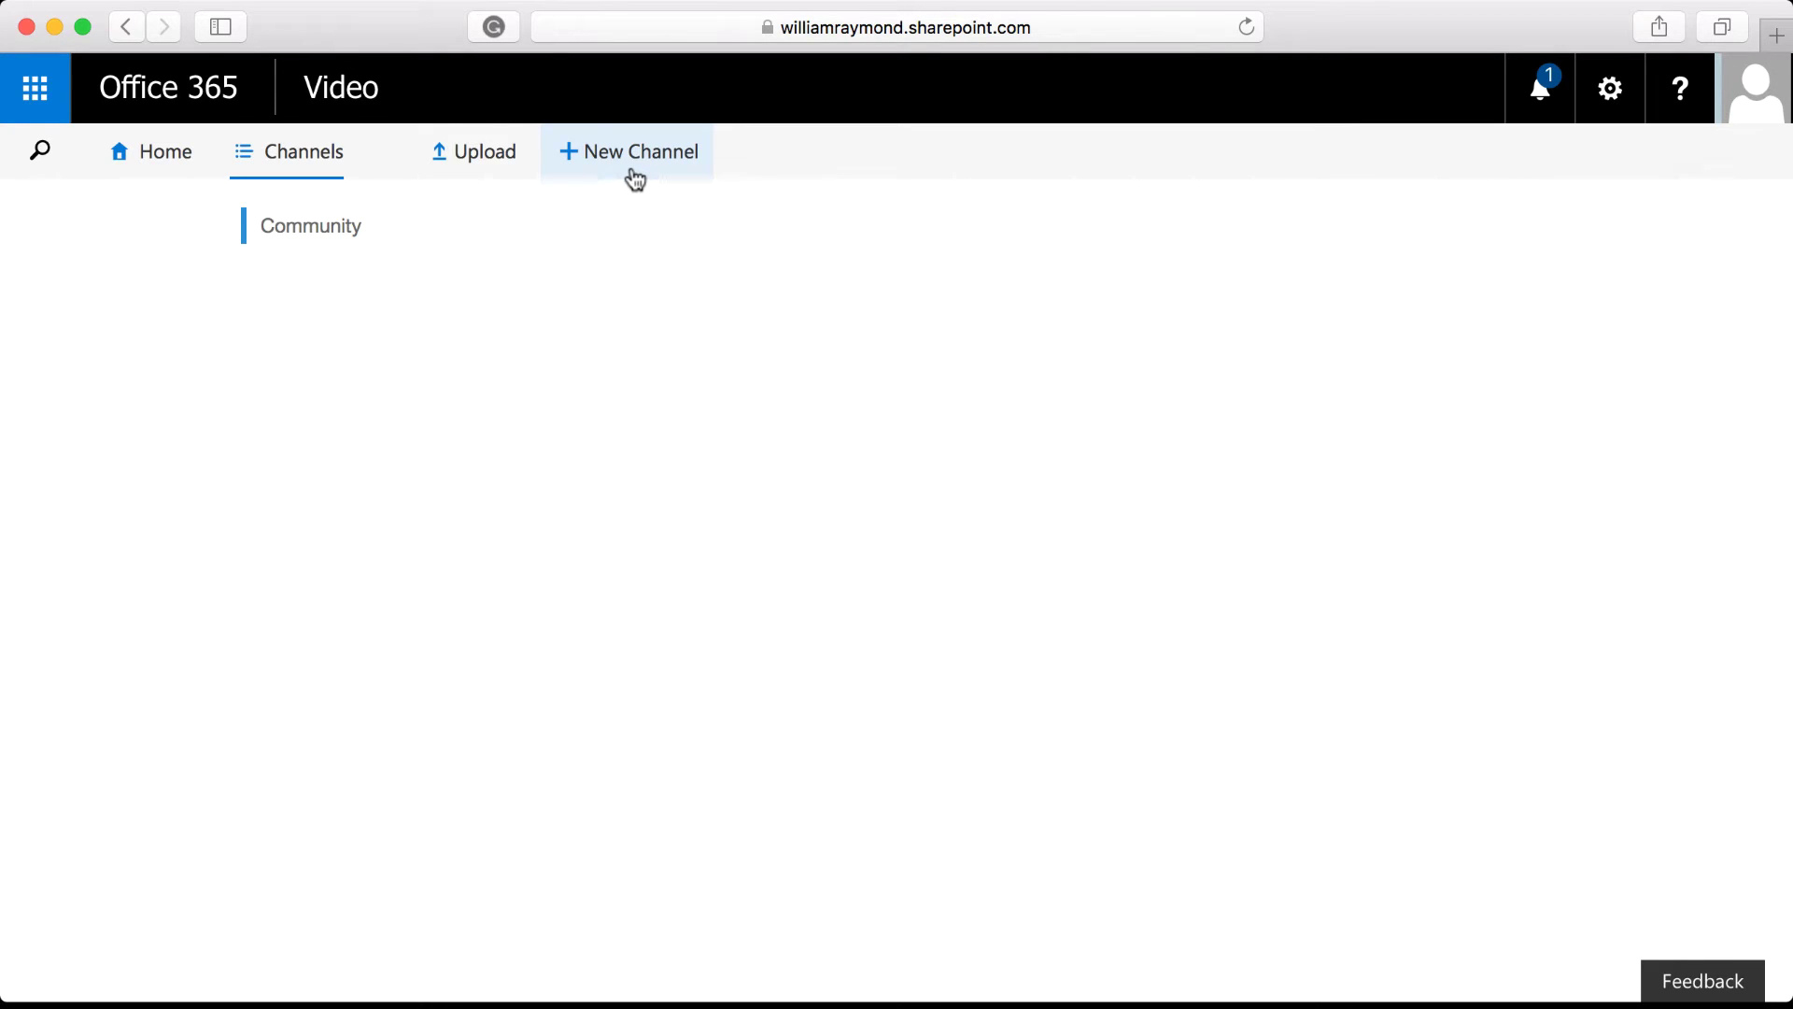
# Create a new channel named 'TechGenix Training Tutorials', keeping the default blue colour
pyautogui.click(633, 154)
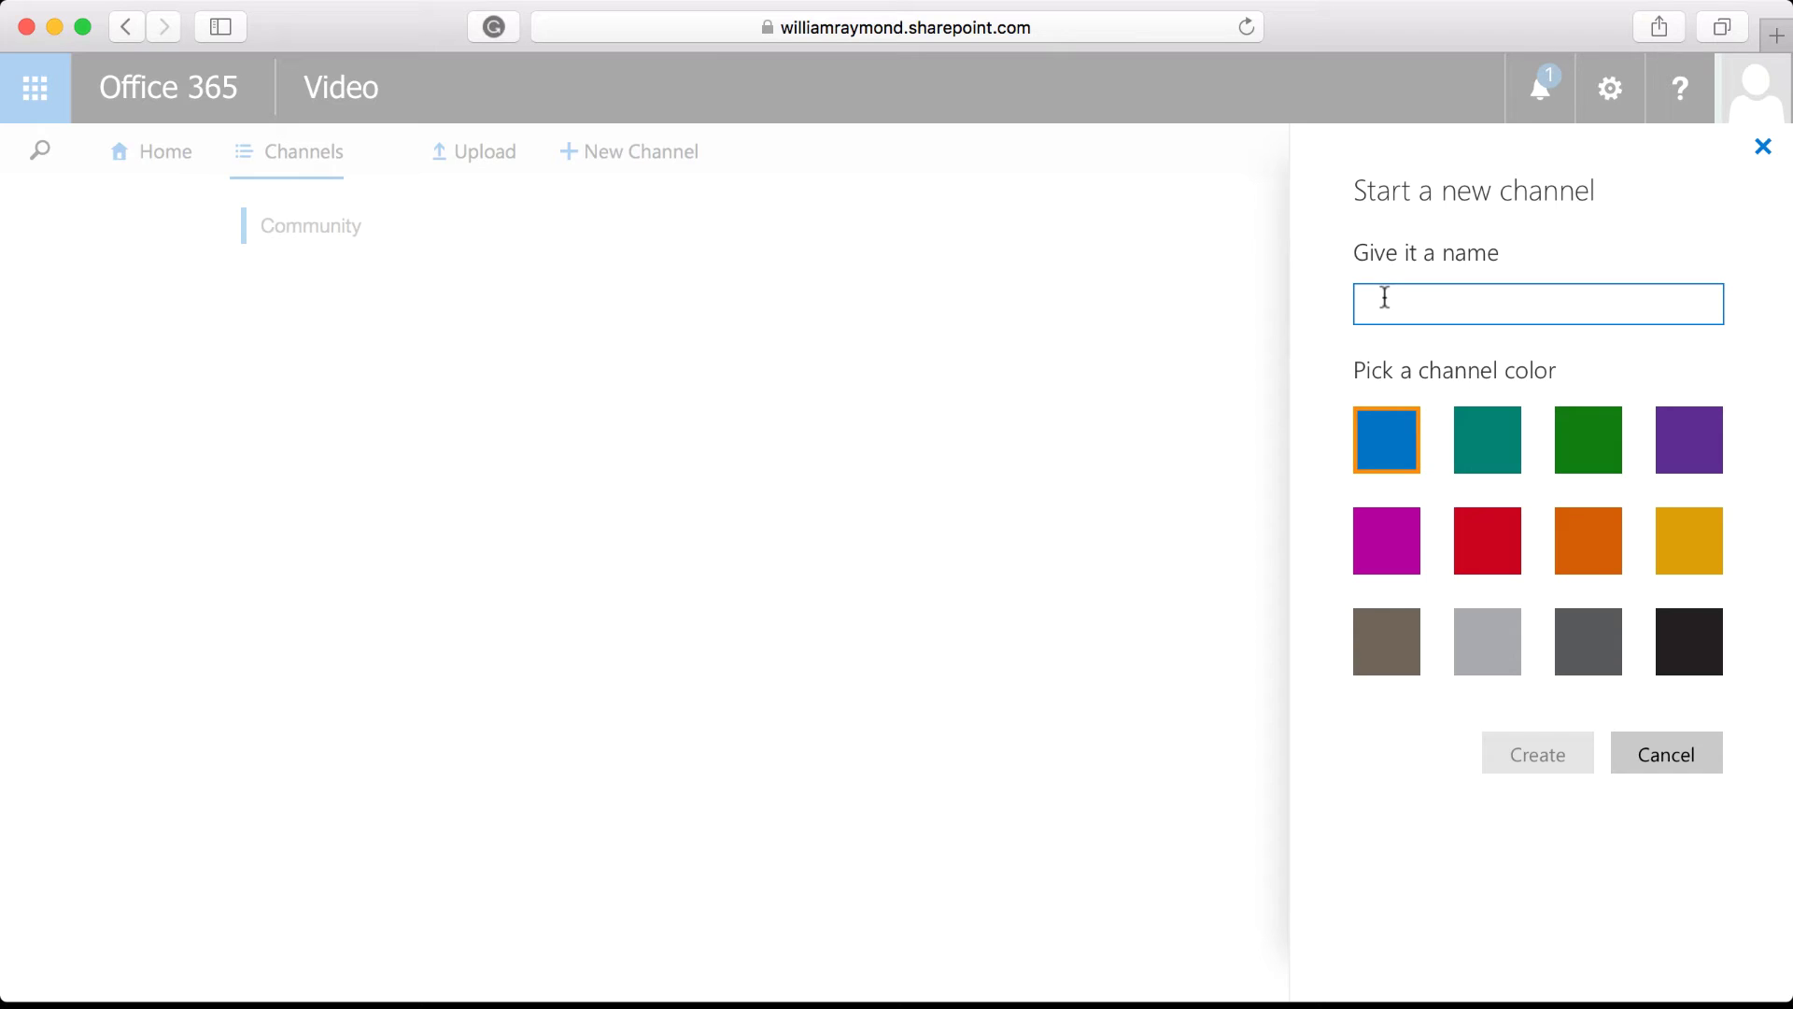
pyautogui.write('Techgen')
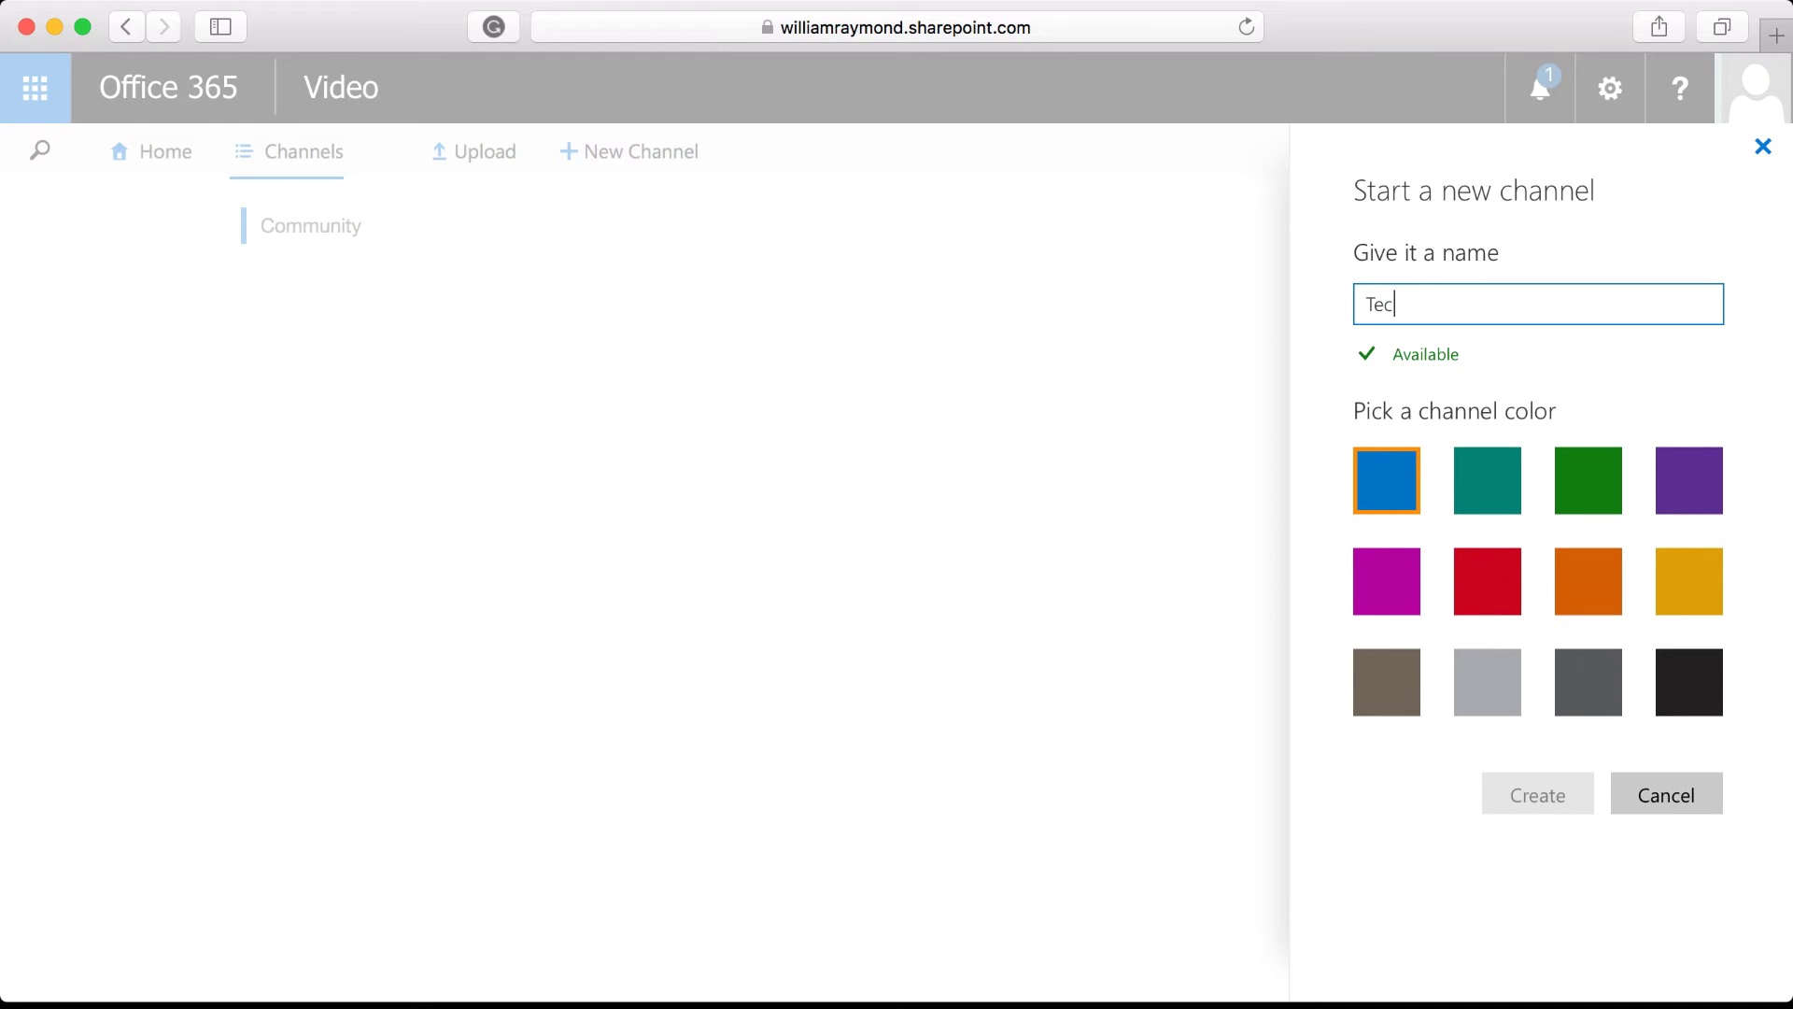
pyautogui.press('BackSpace')
pyautogui.press('BackSpace')
pyautogui.press('BackSpace')
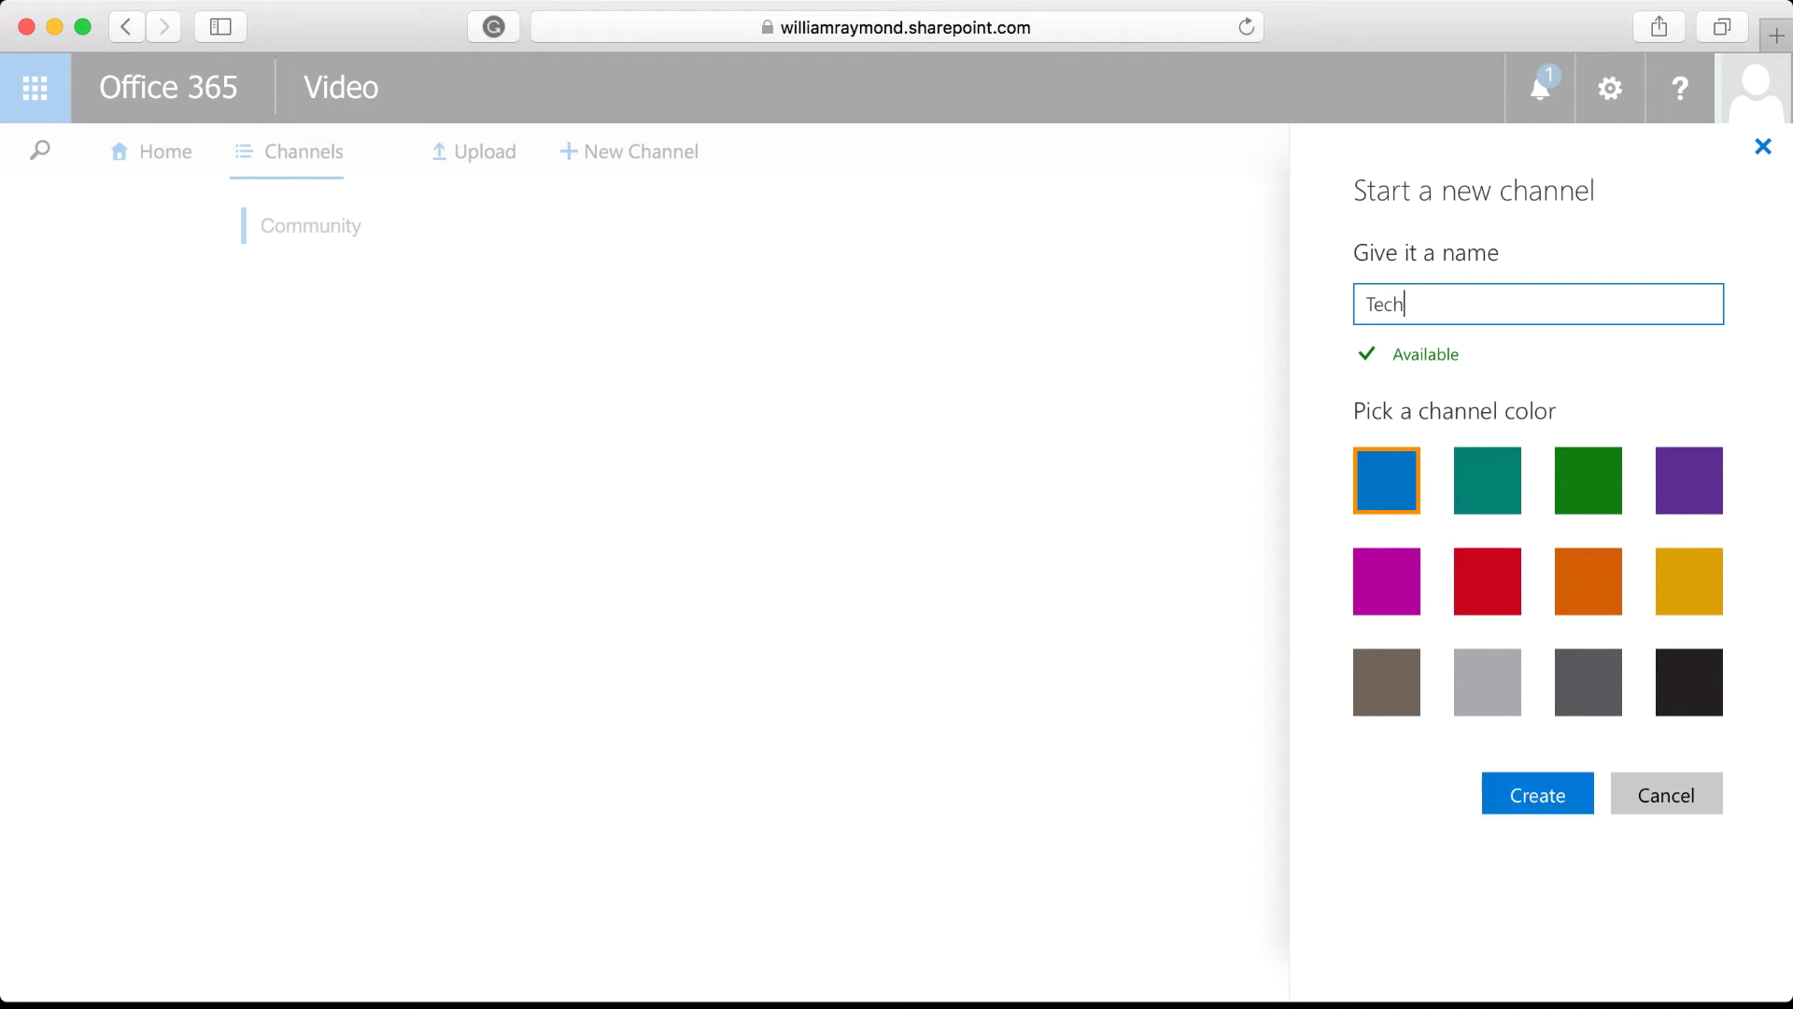
pyautogui.write('Genix Training T')
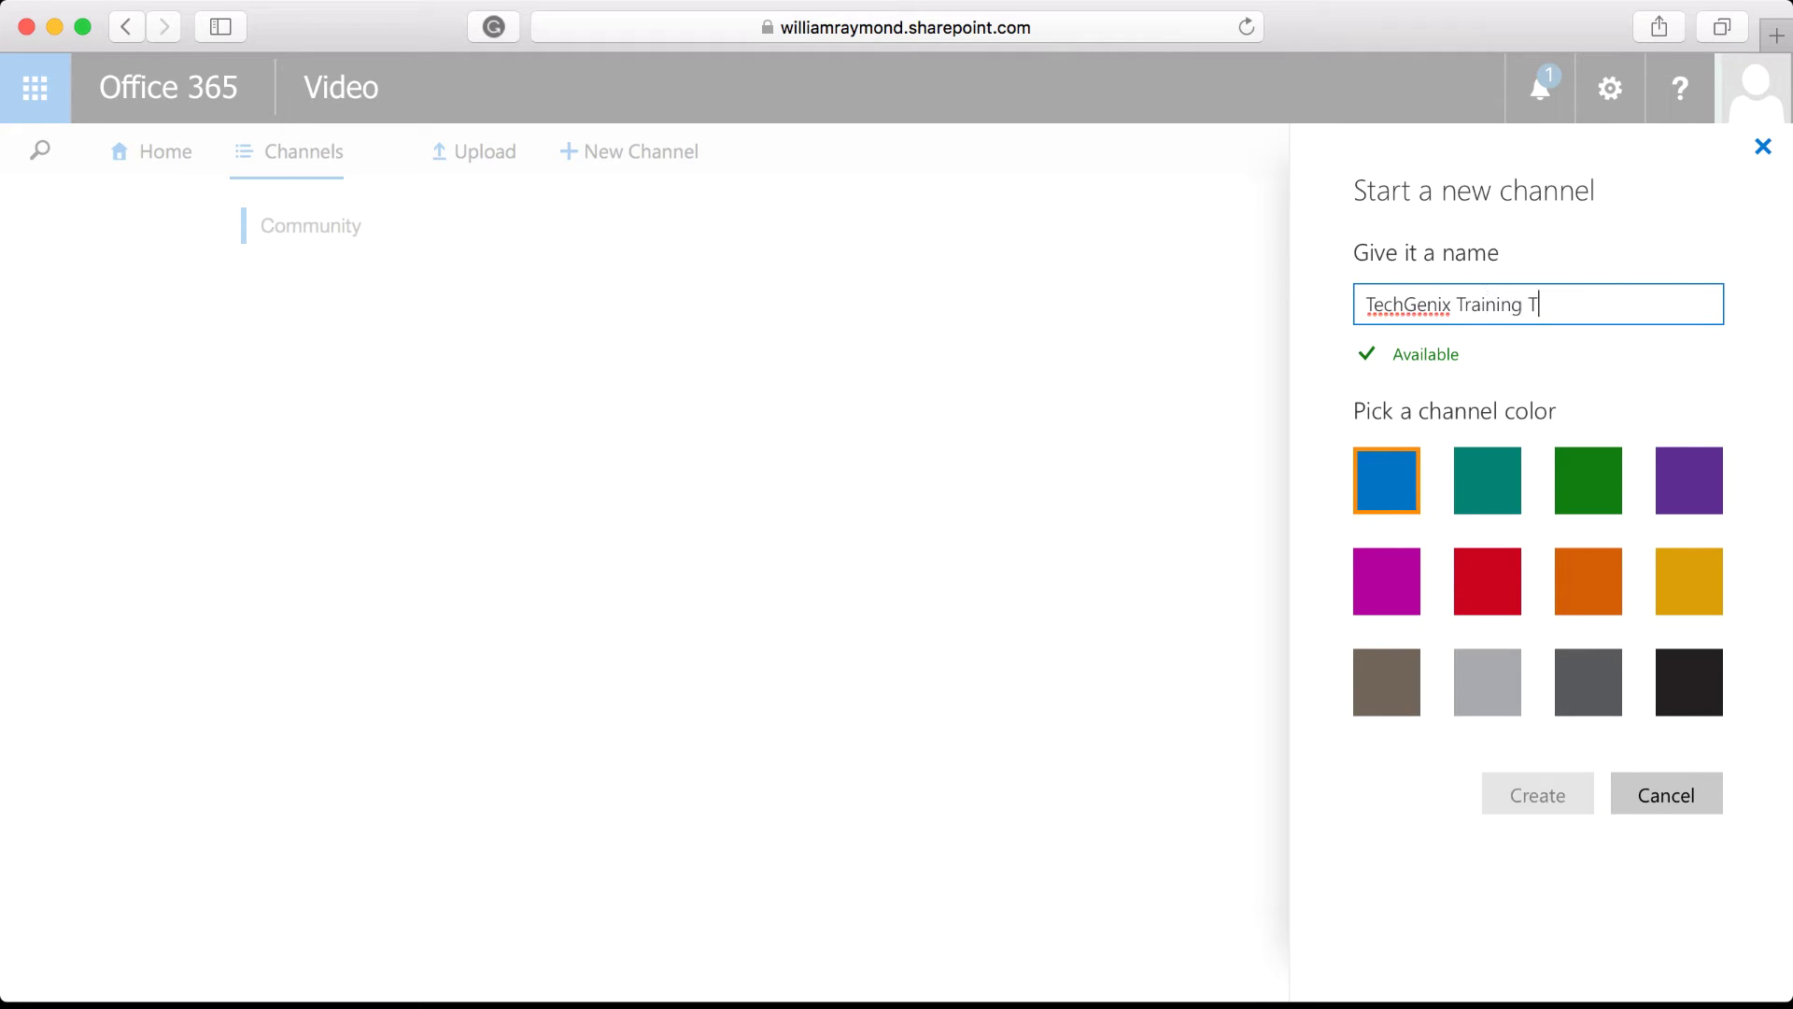
pyautogui.write('utorials')
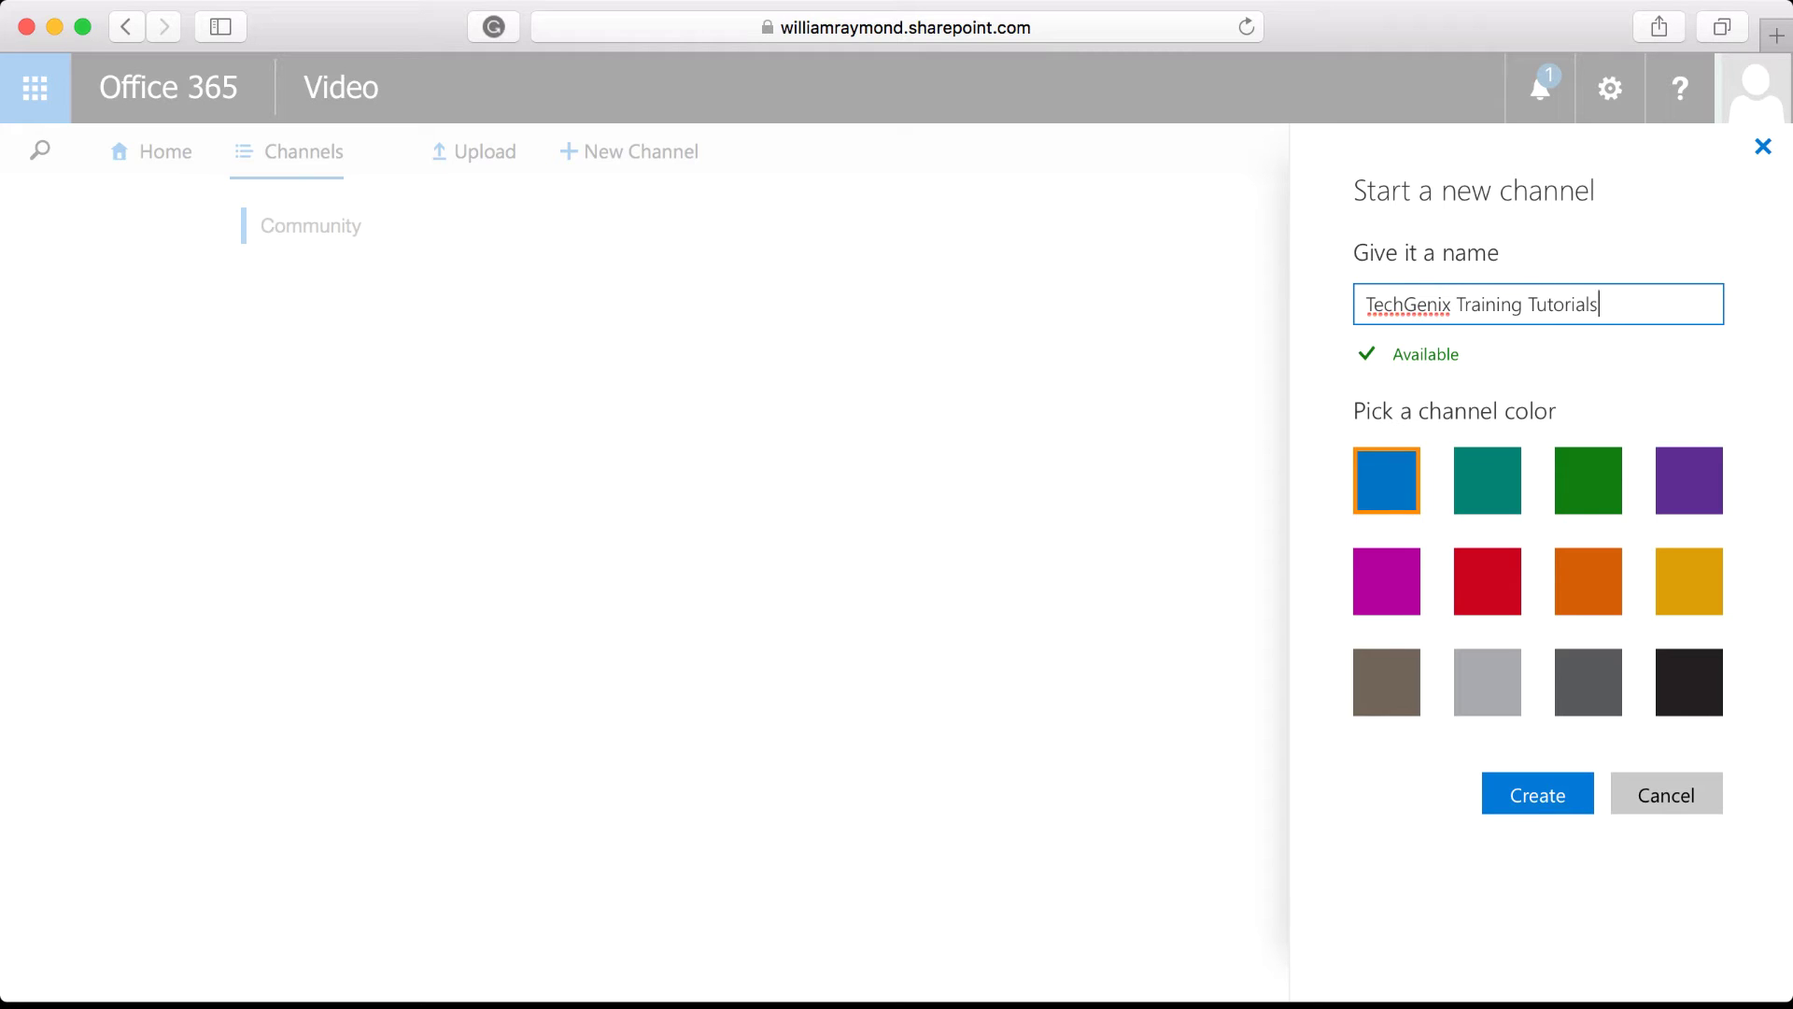
pyautogui.click(1528, 809)
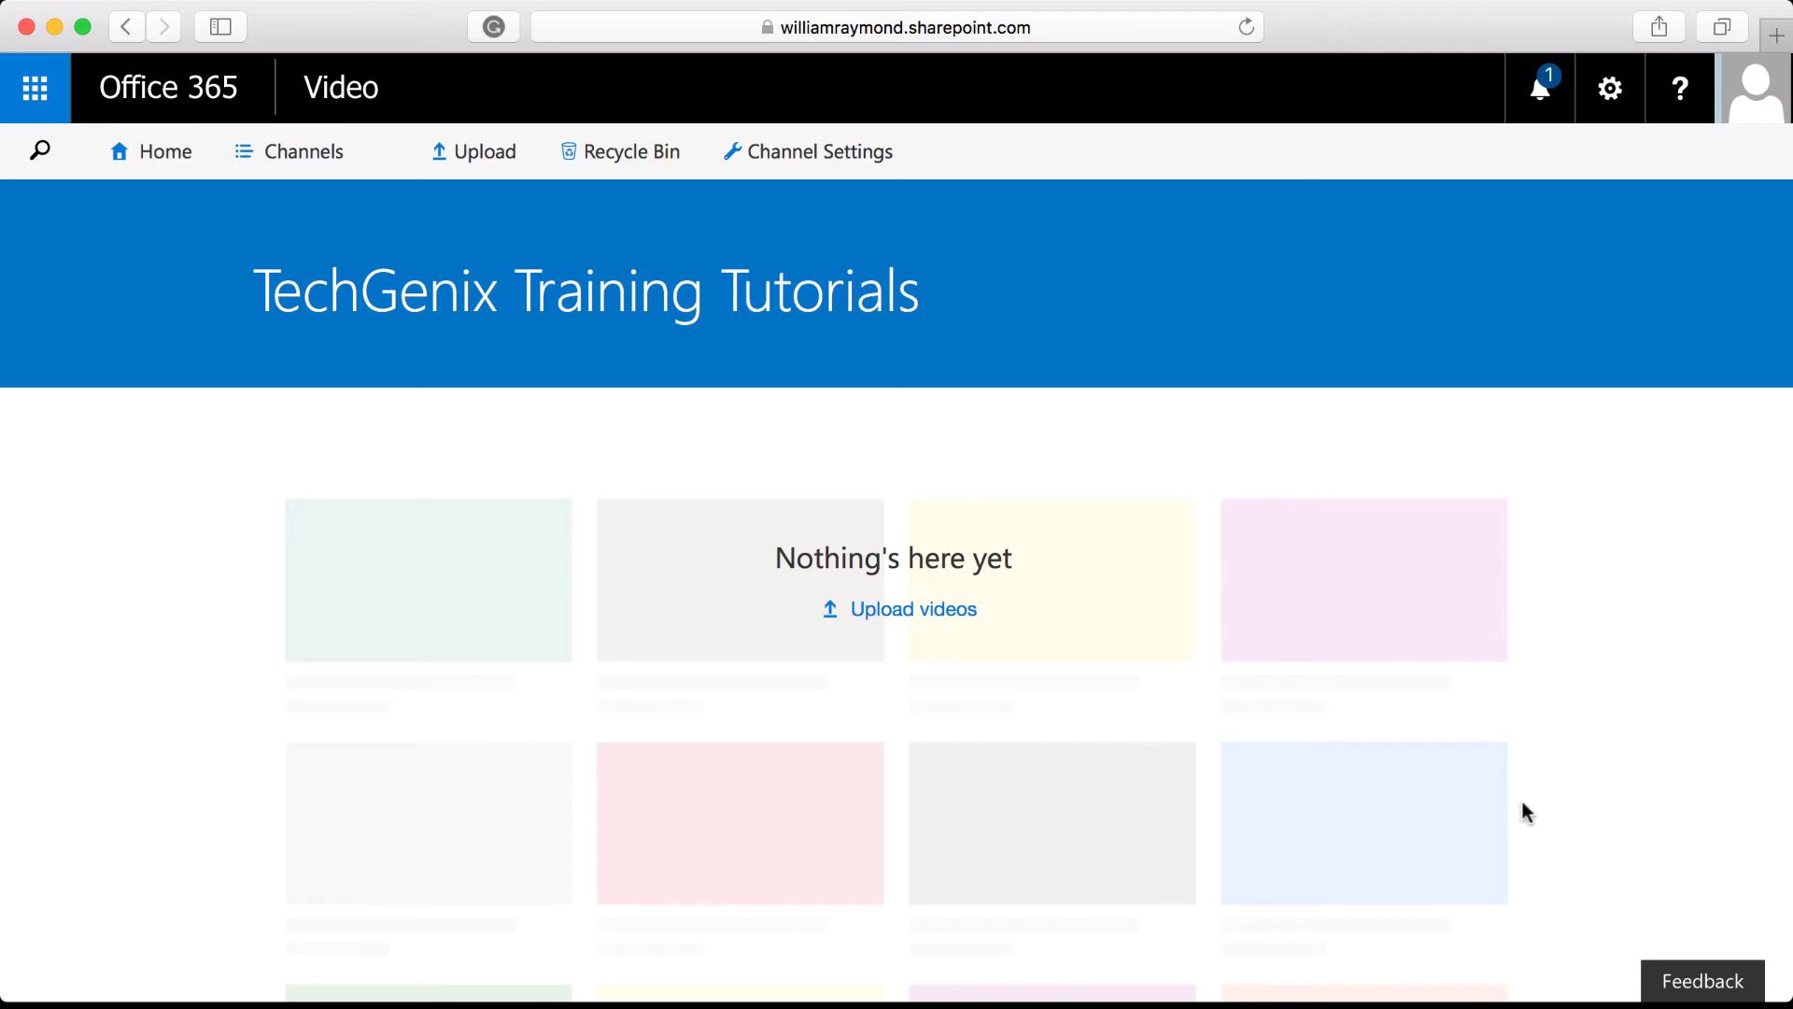
# Open Upload videos from the new TechGenix Training Tutorials channel page
pyautogui.click(895, 612)
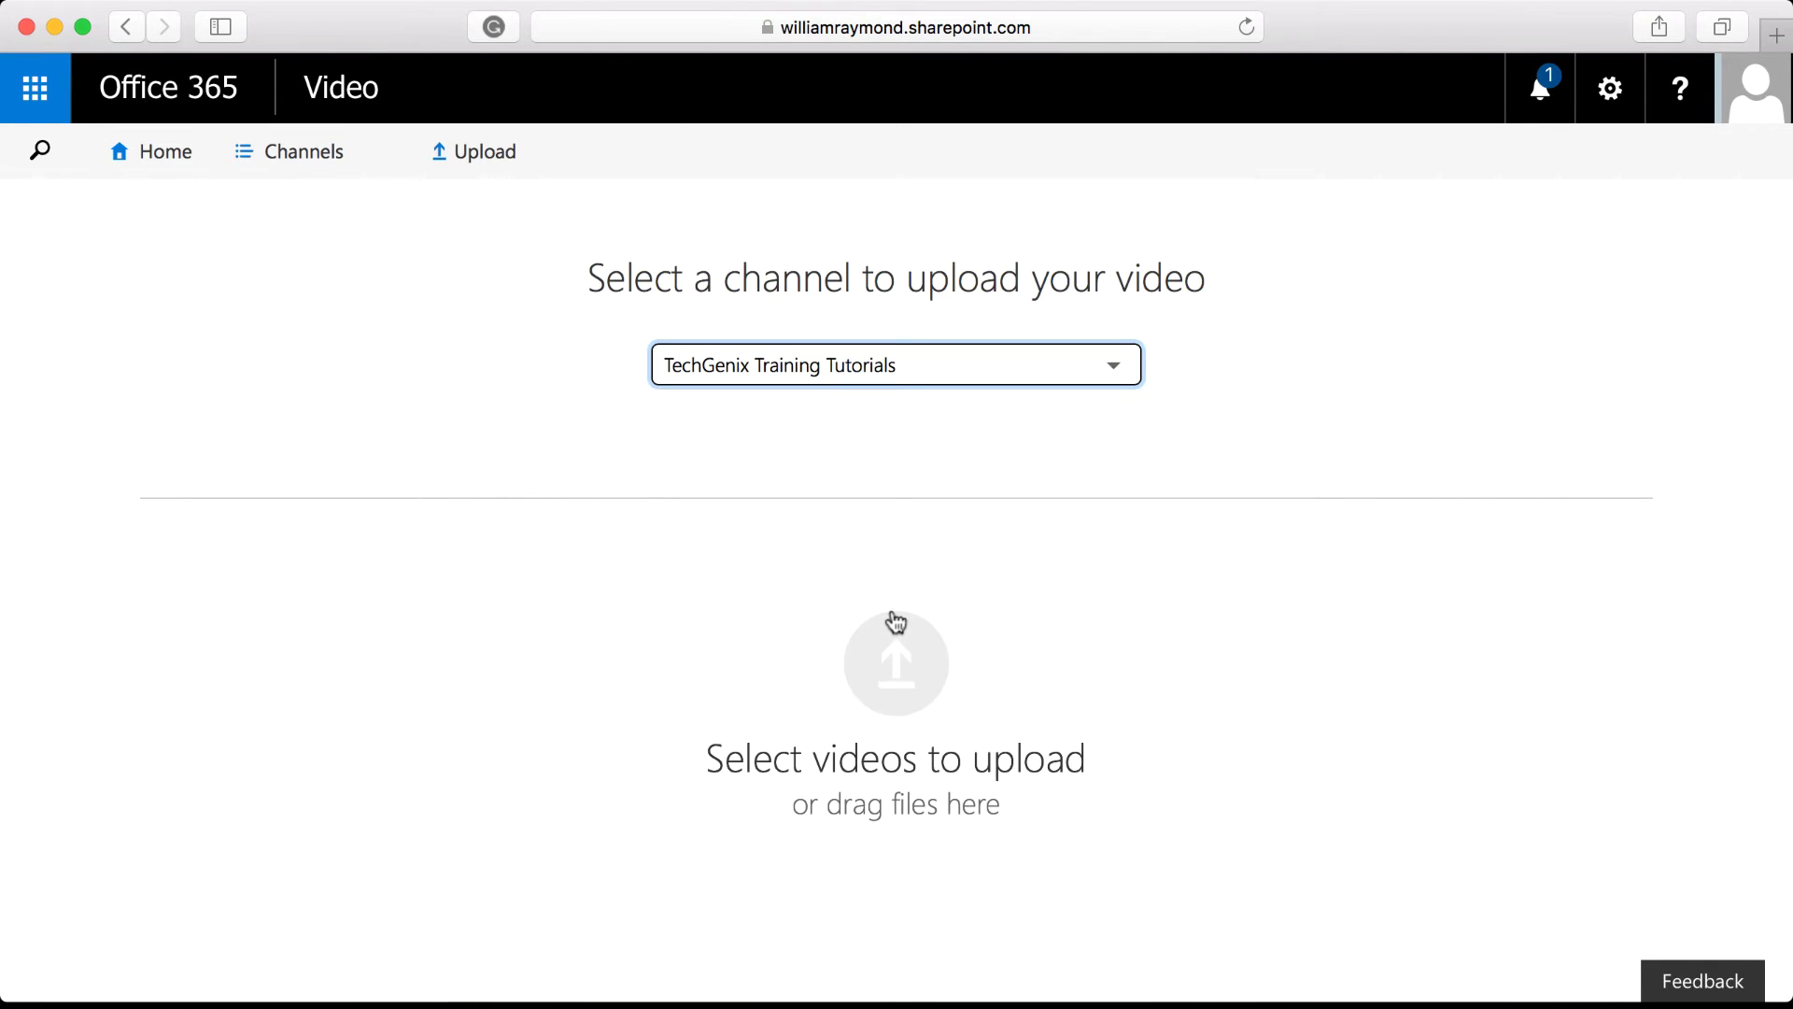
# Choose all four MP4s, 01_The_Desktop to 04_Production_effects, from TechGenix > eLearning Training > _00_Production
pyautogui.click(889, 696)
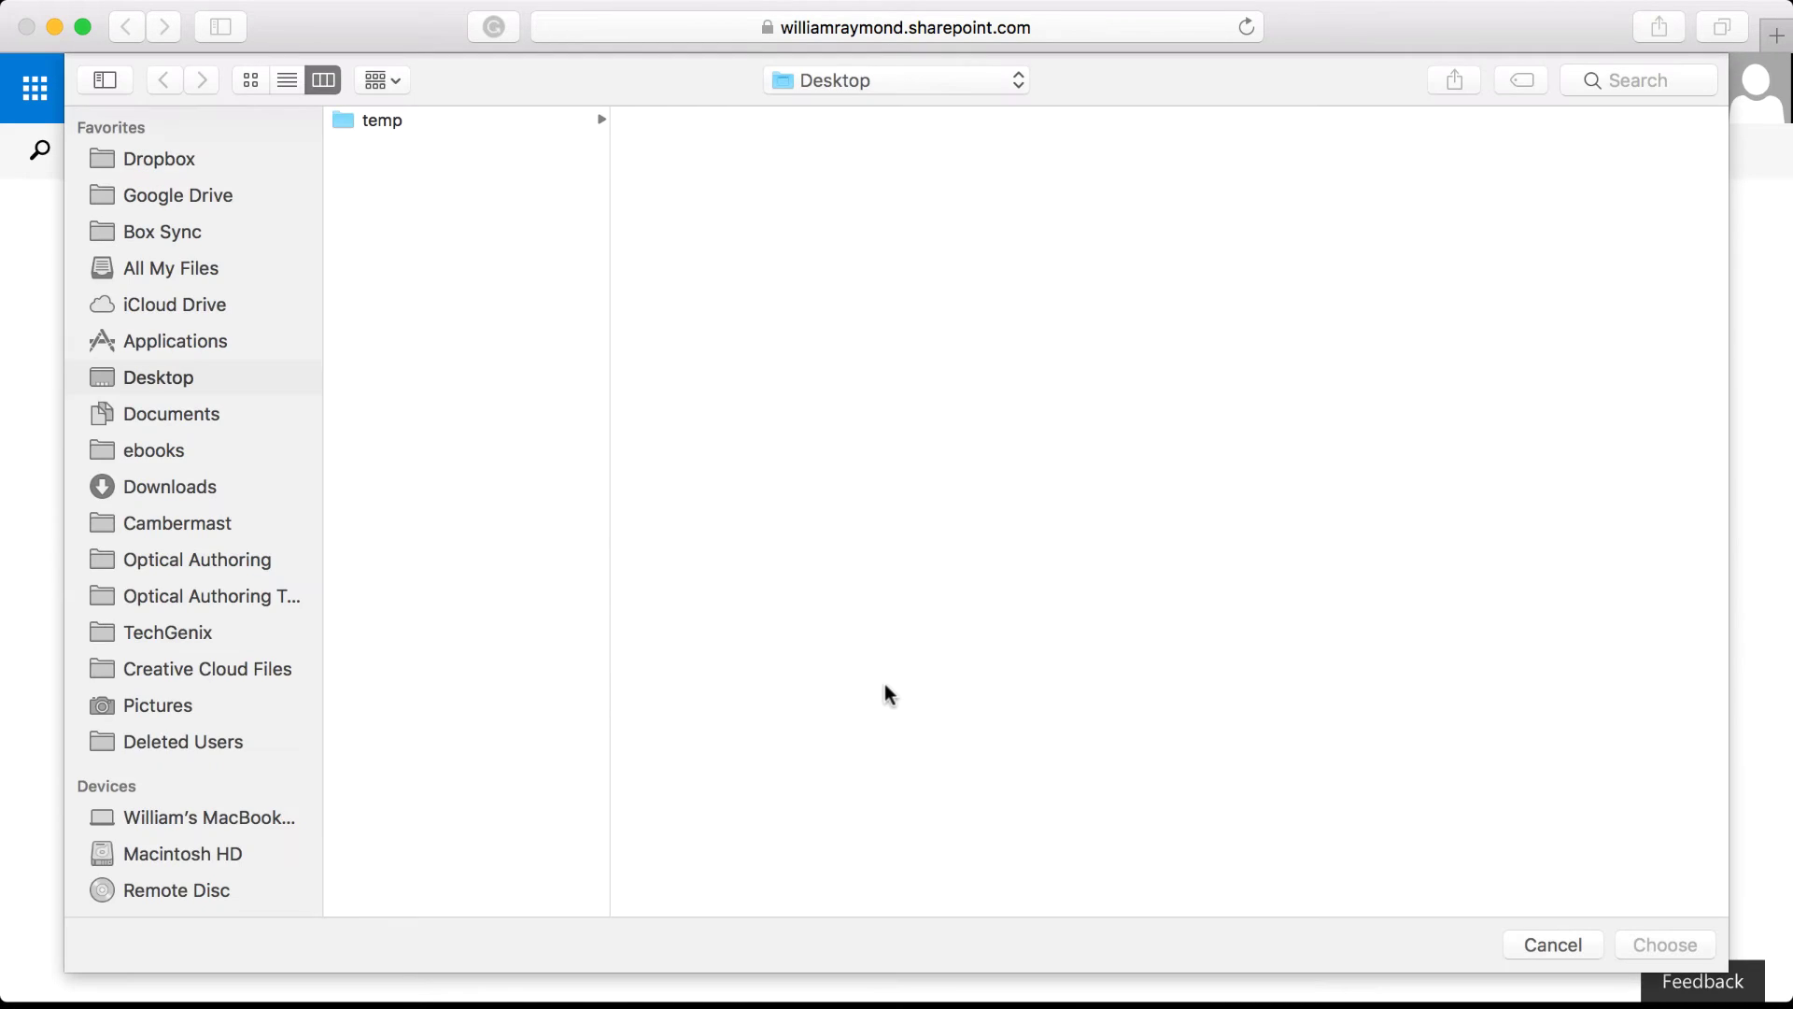
pyautogui.click(234, 644)
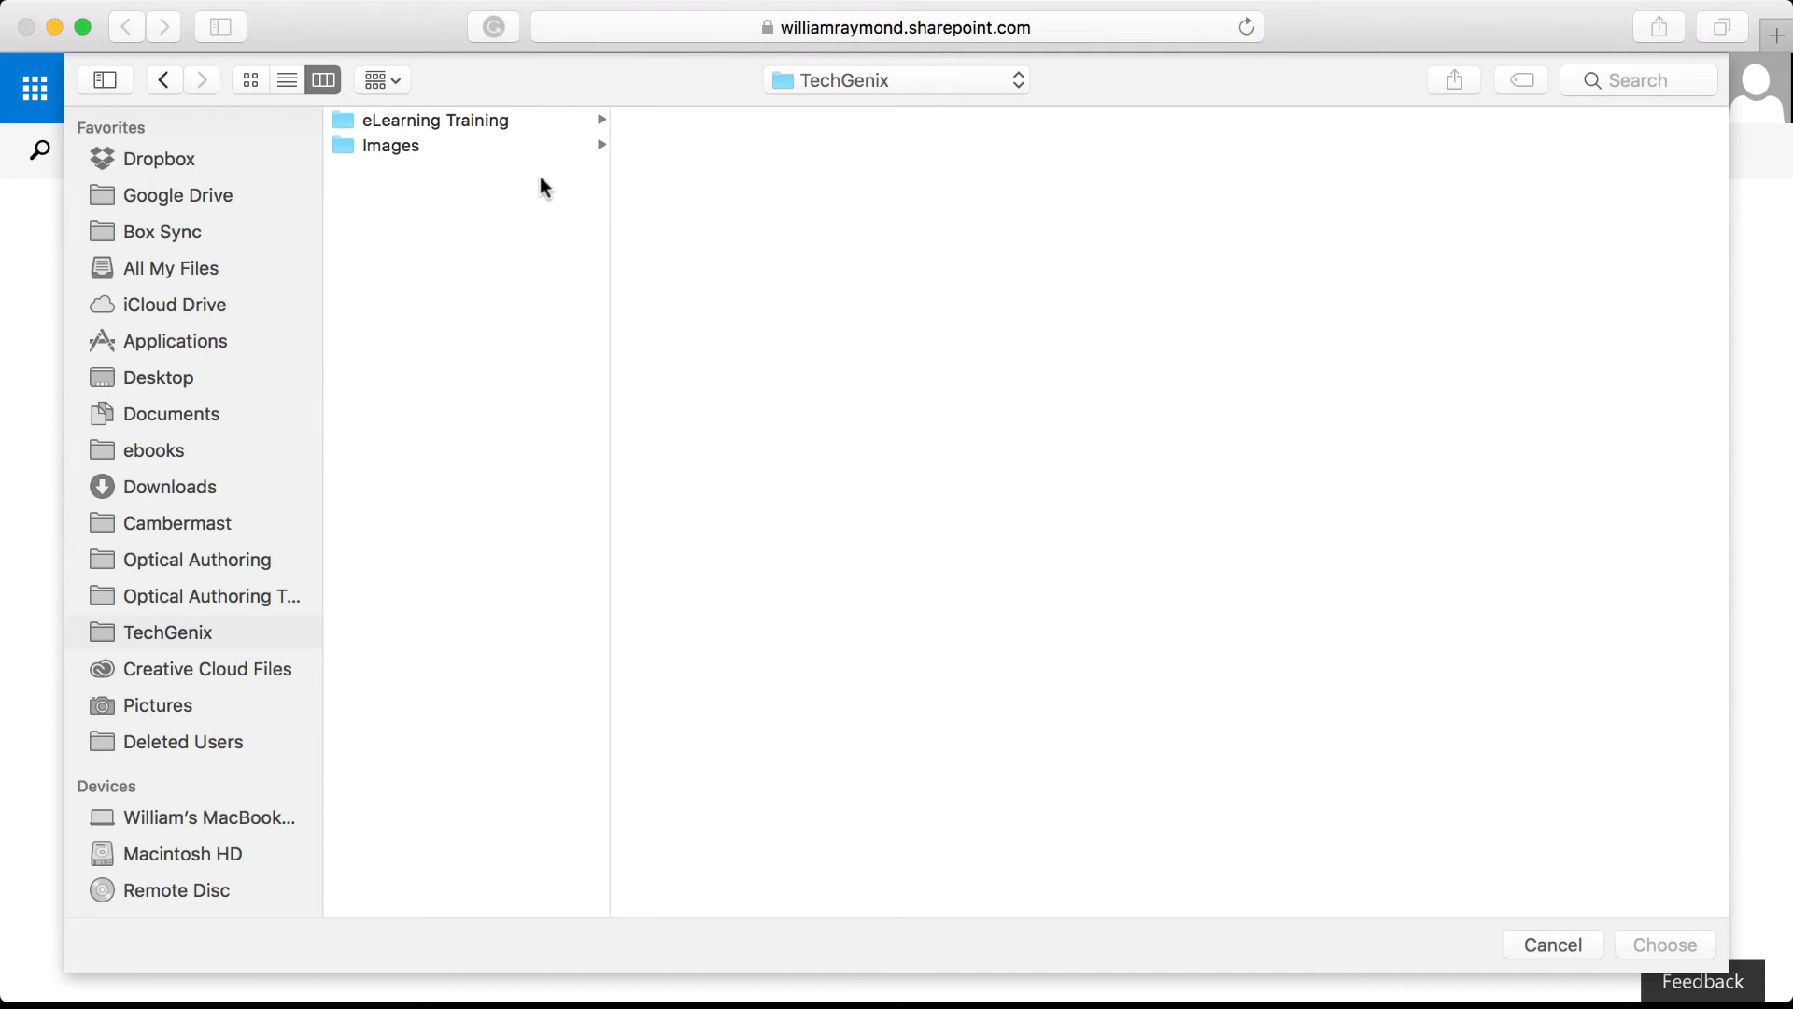
pyautogui.click(540, 127)
pyautogui.click(681, 131)
pyautogui.click(998, 128)
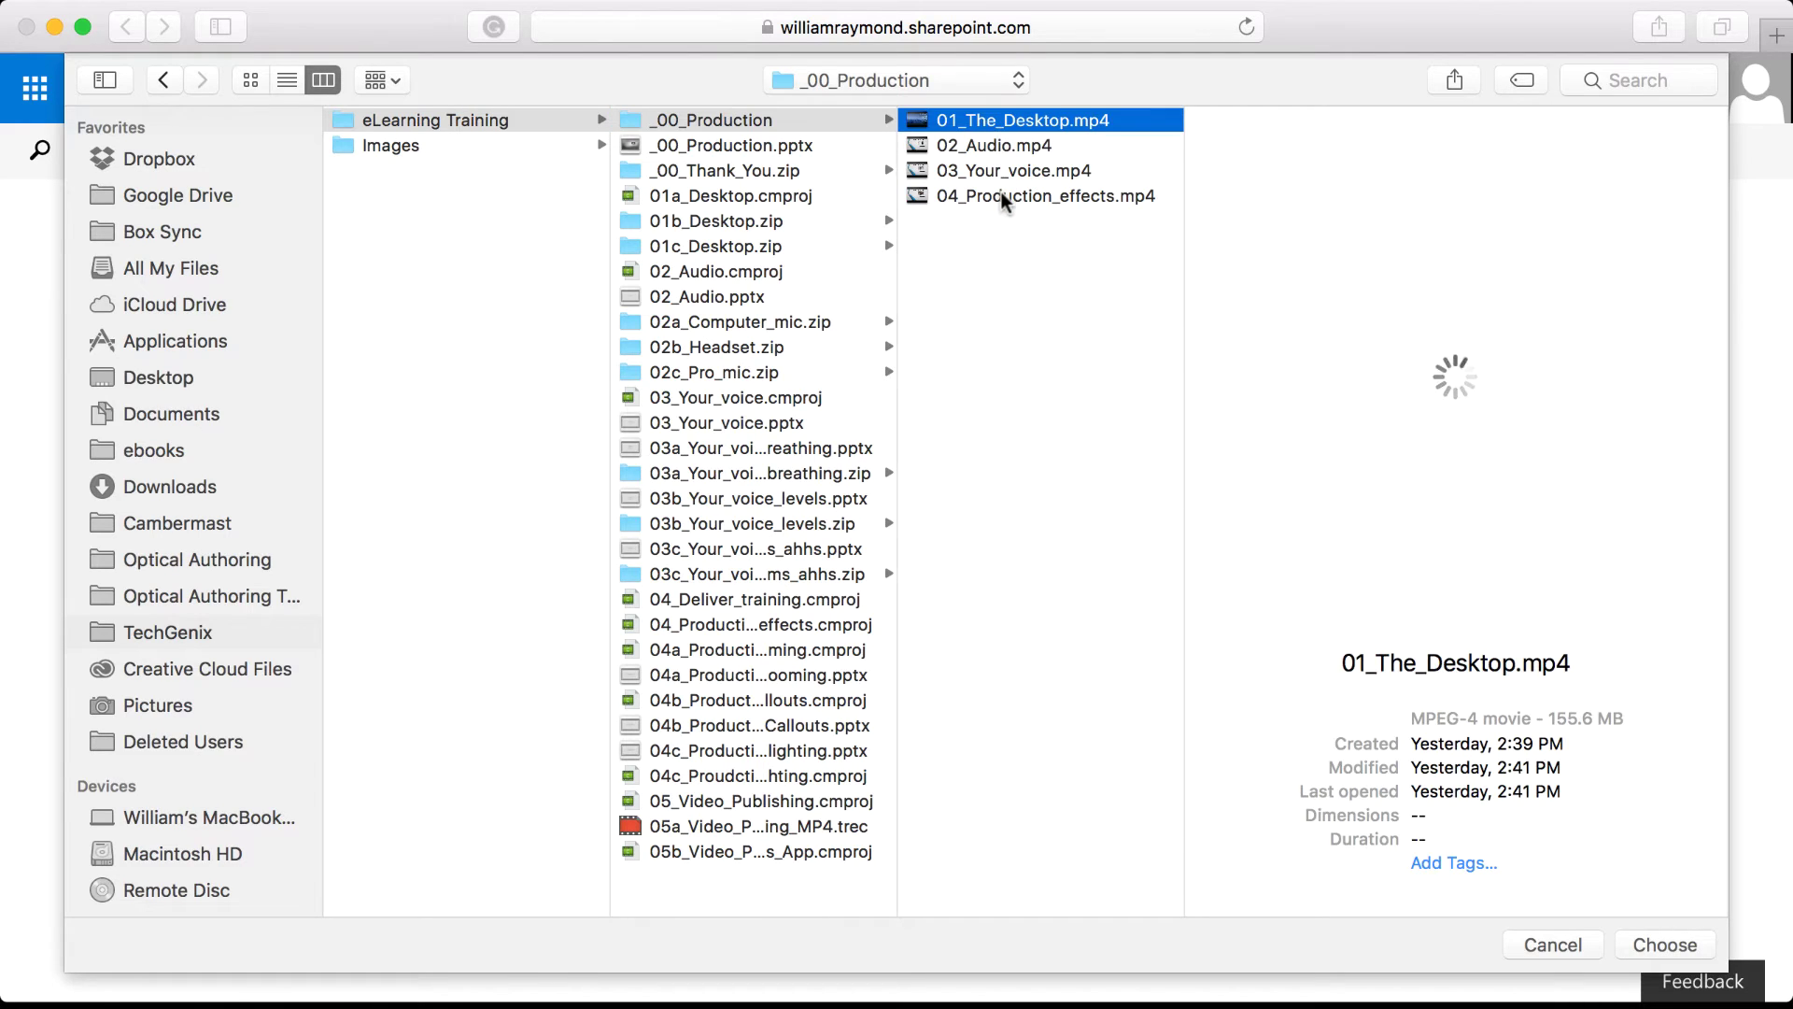
pyautogui.keyDown('shift'); pyautogui.click(1002, 198); pyautogui.keyUp('shift')
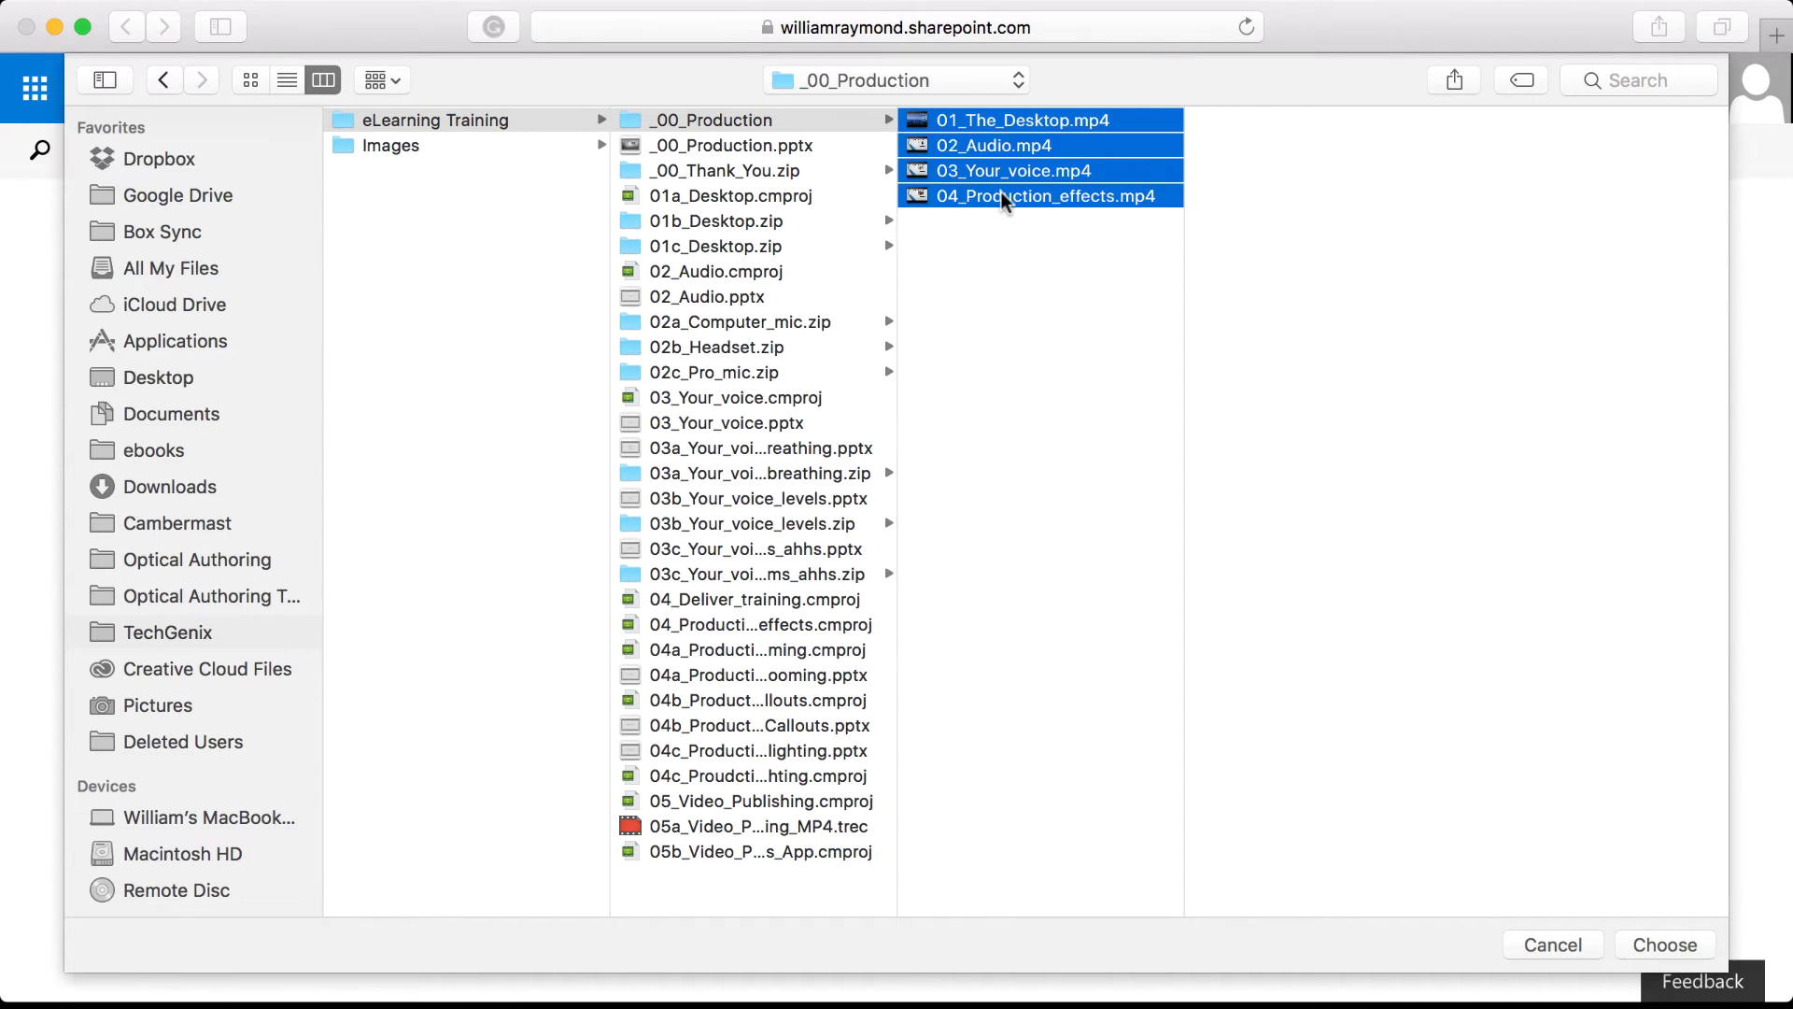
pyautogui.click(1655, 947)
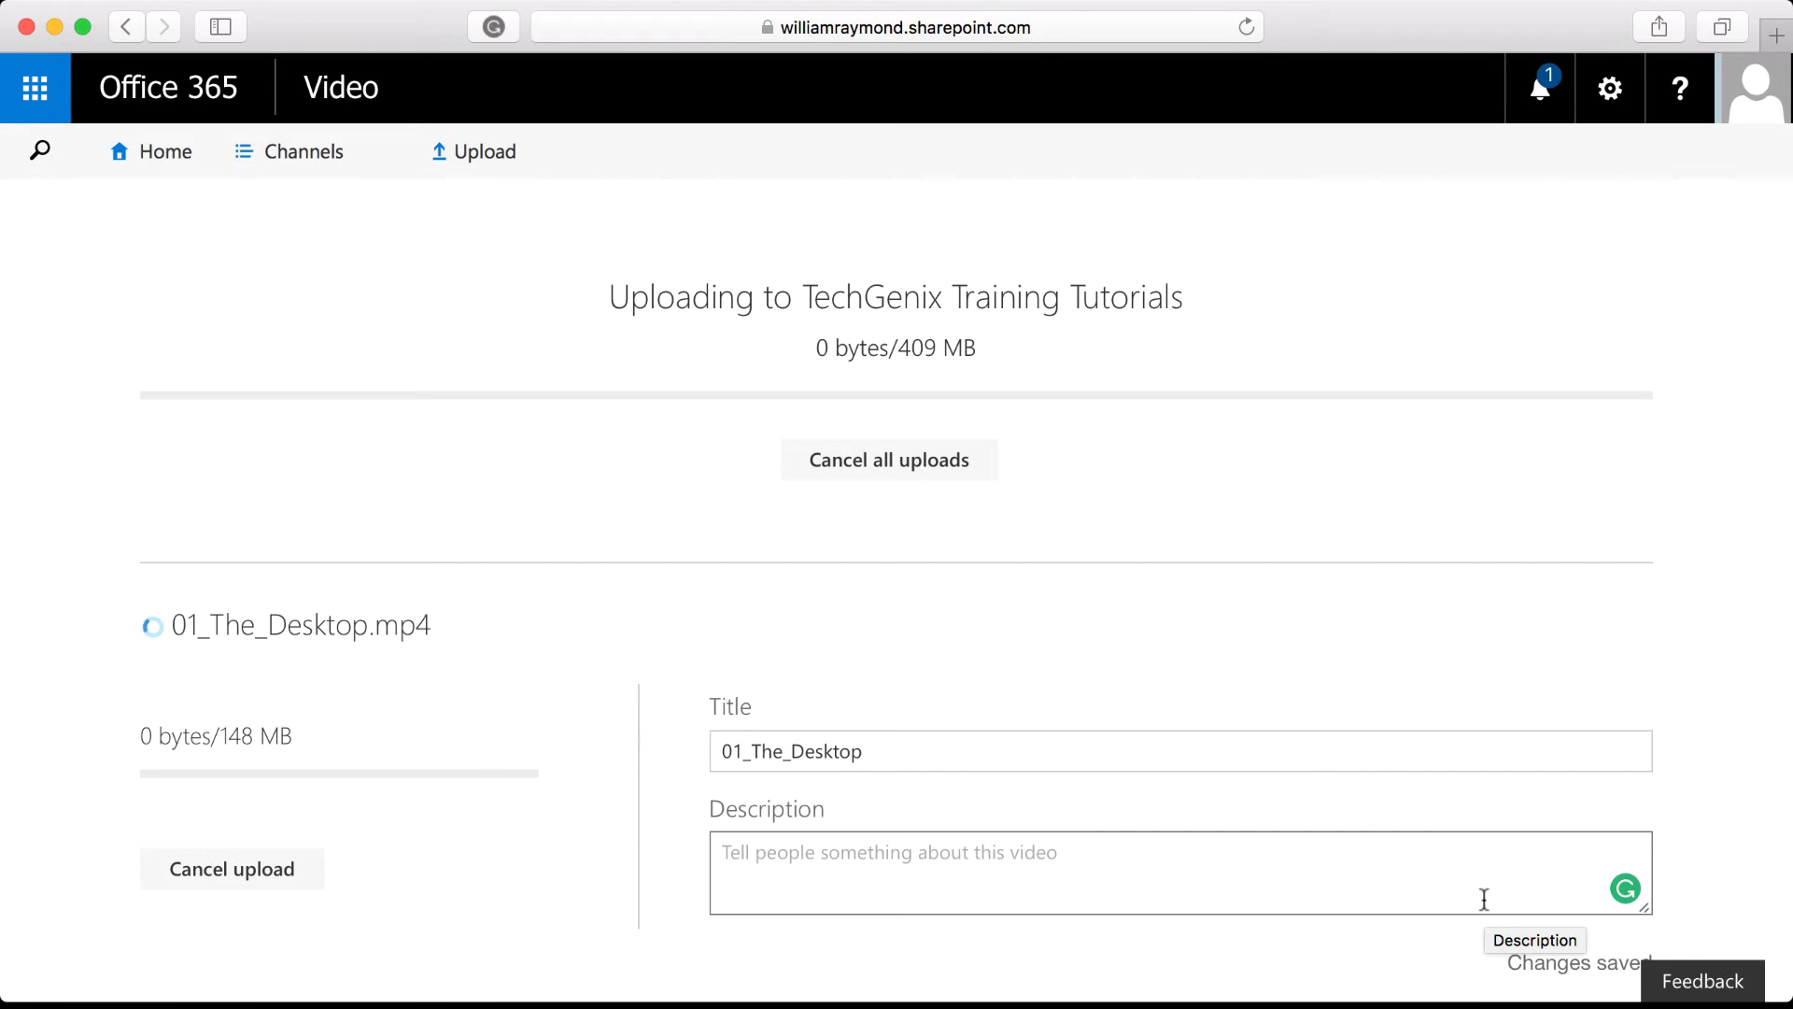
# Select '_The_Desktop' in the first upload's title so it can be replaced
pyautogui.scroll(-5, 1484, 898)
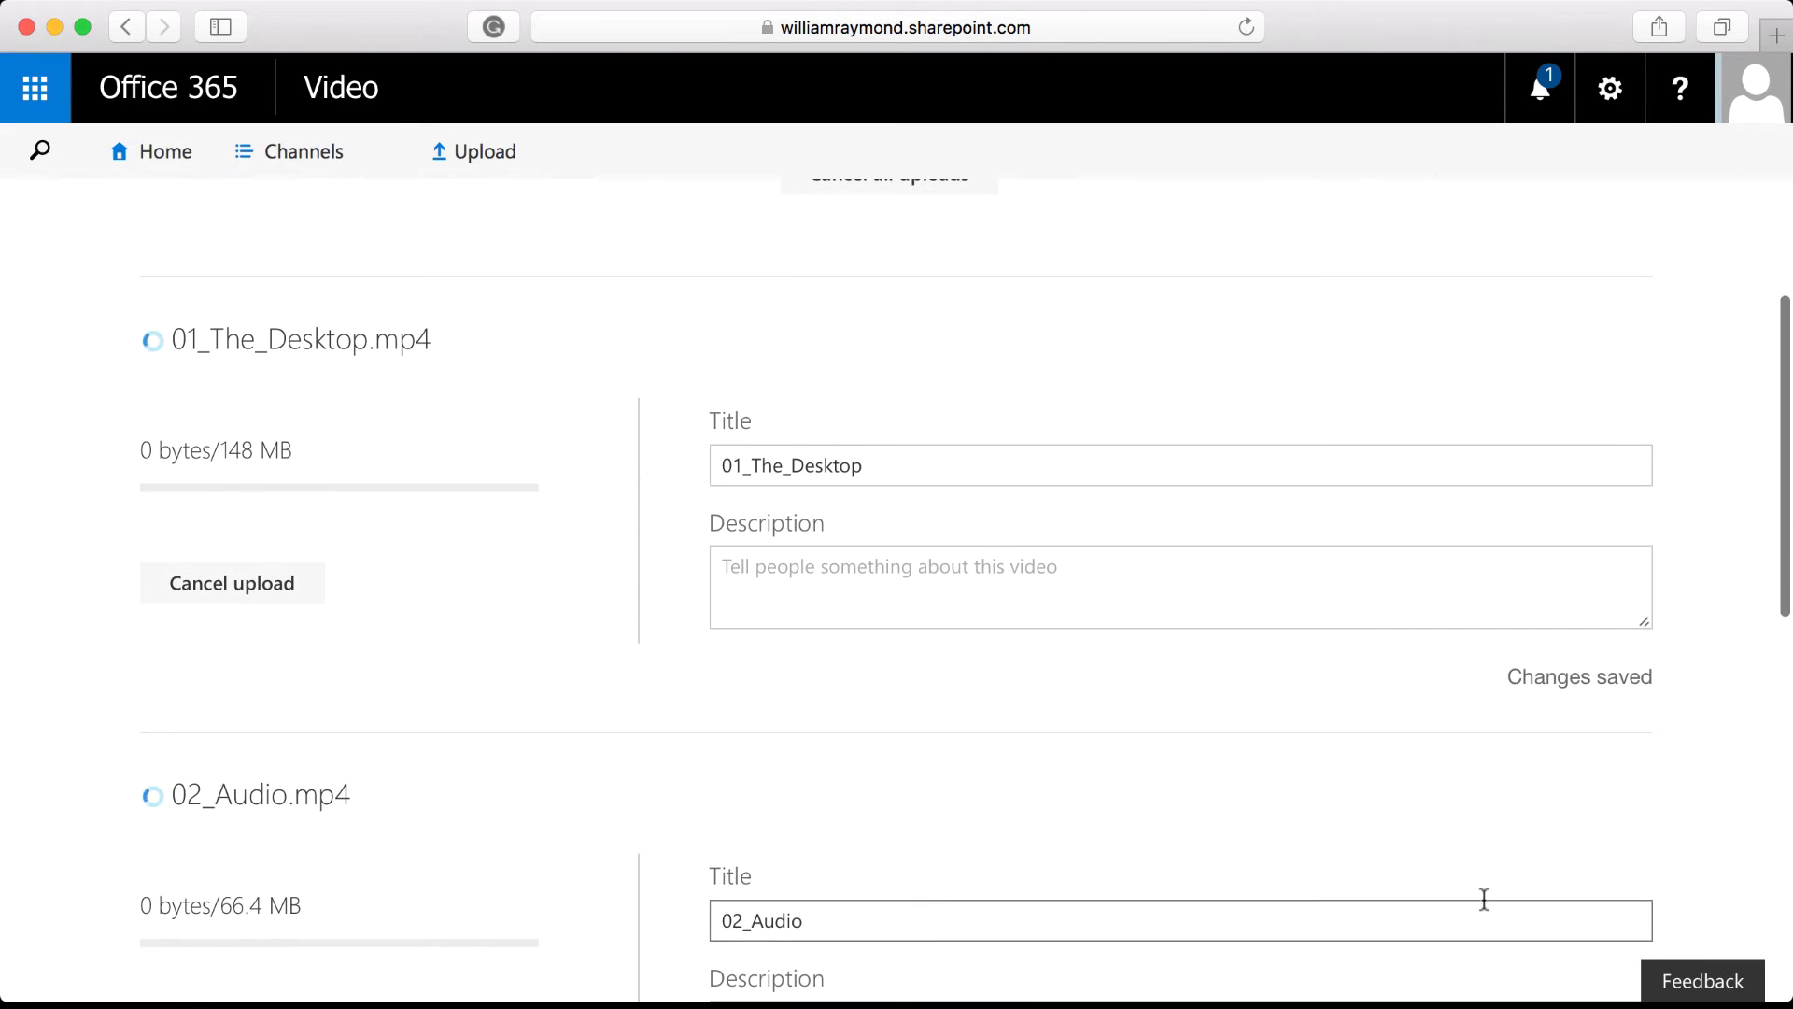
pyautogui.click(901, 467)
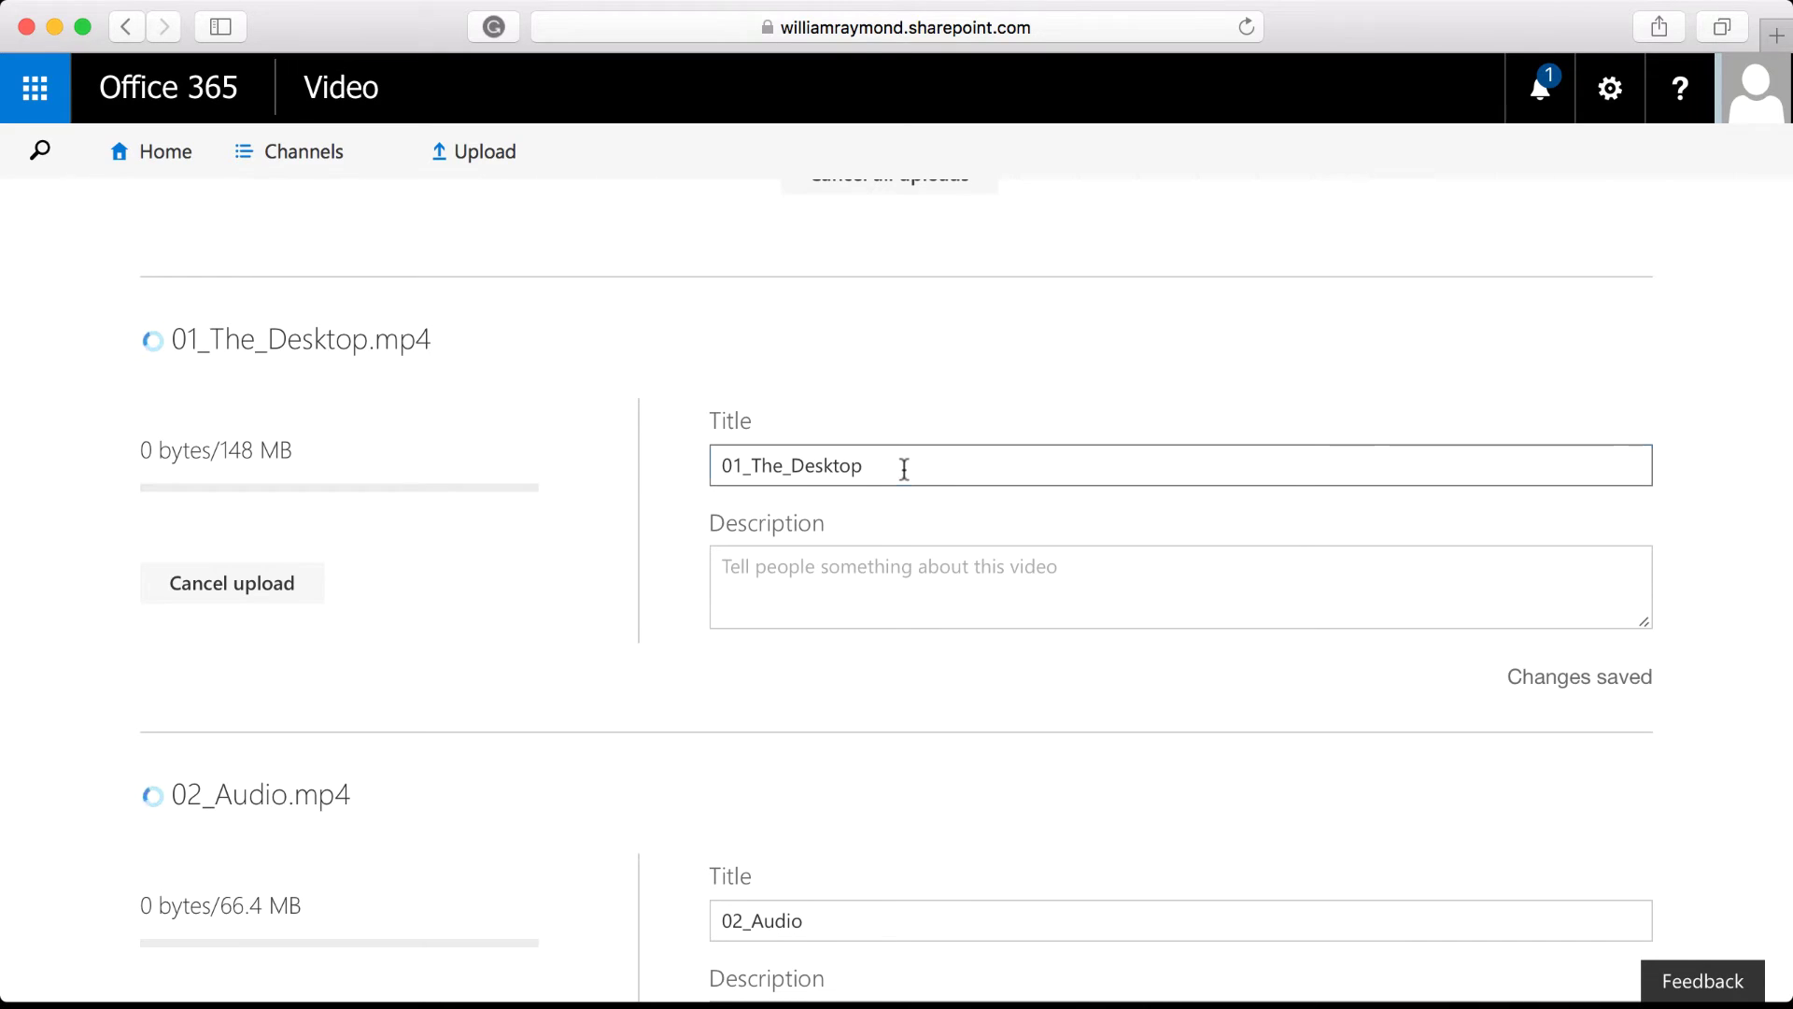
pyautogui.moveTo(901, 467); pyautogui.dragTo(714, 470)
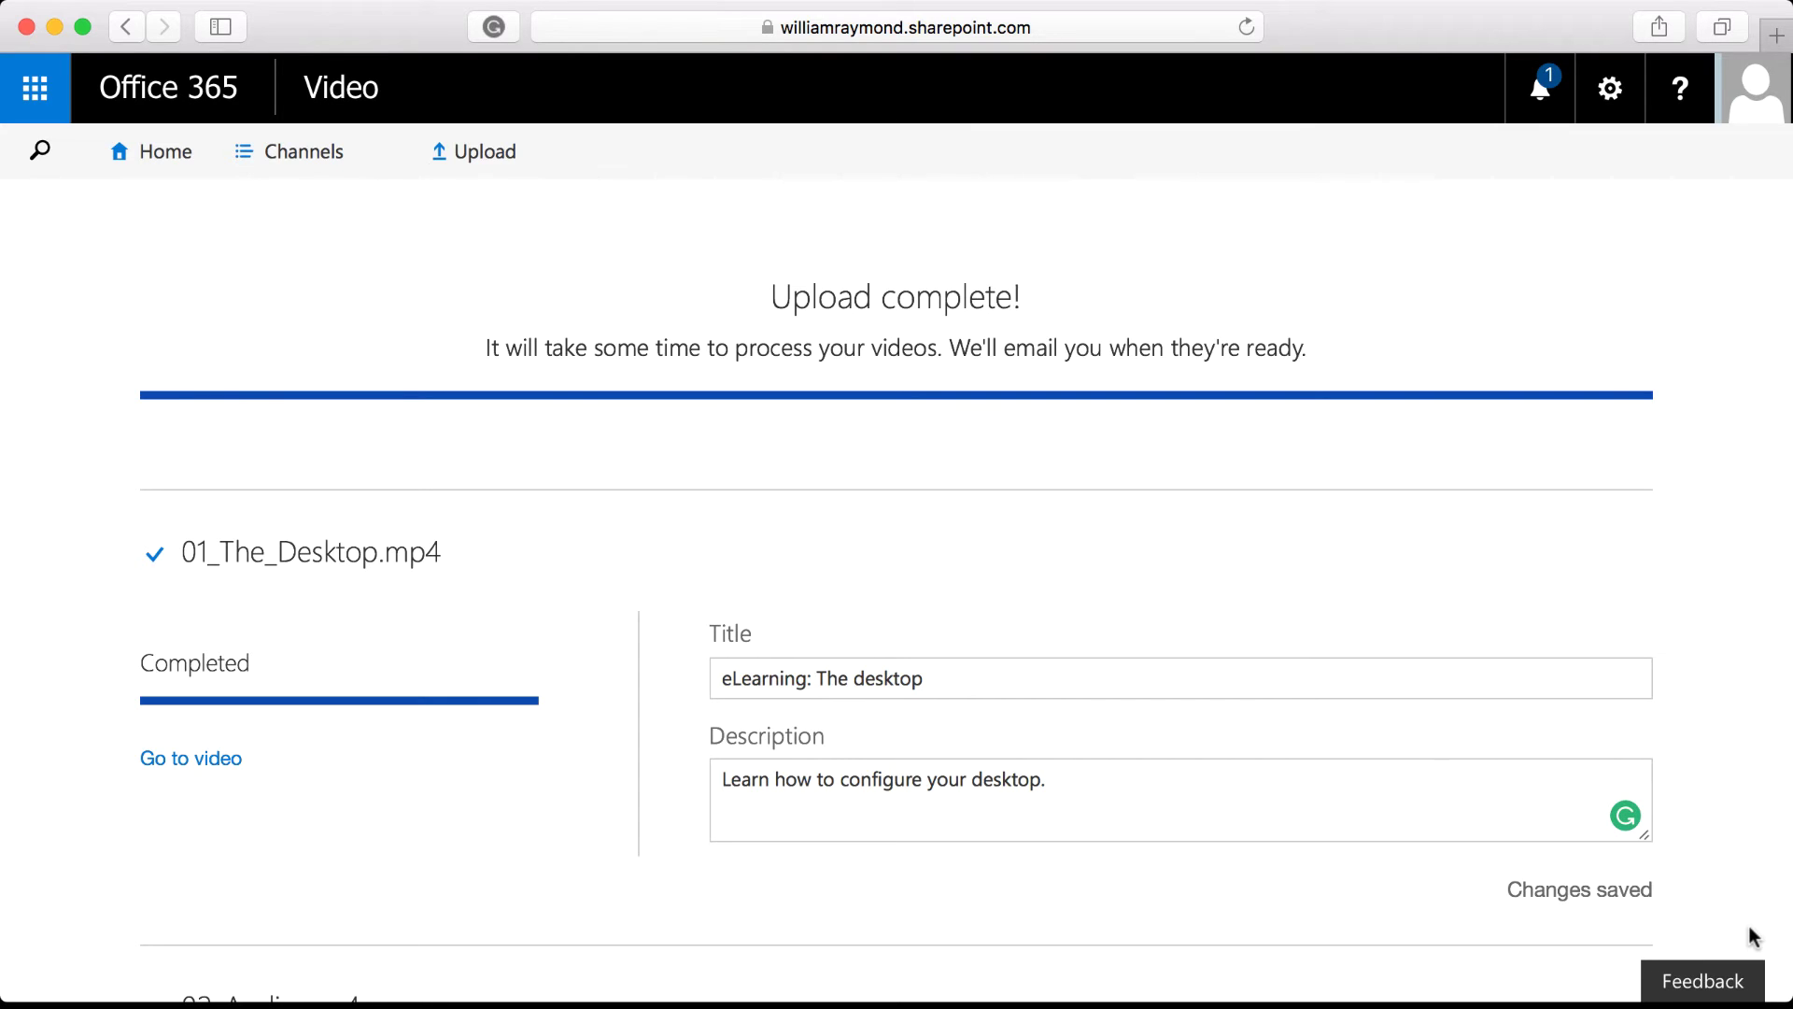
# Scroll down the finished upload page
pyautogui.scroll(-5, 1749, 927)
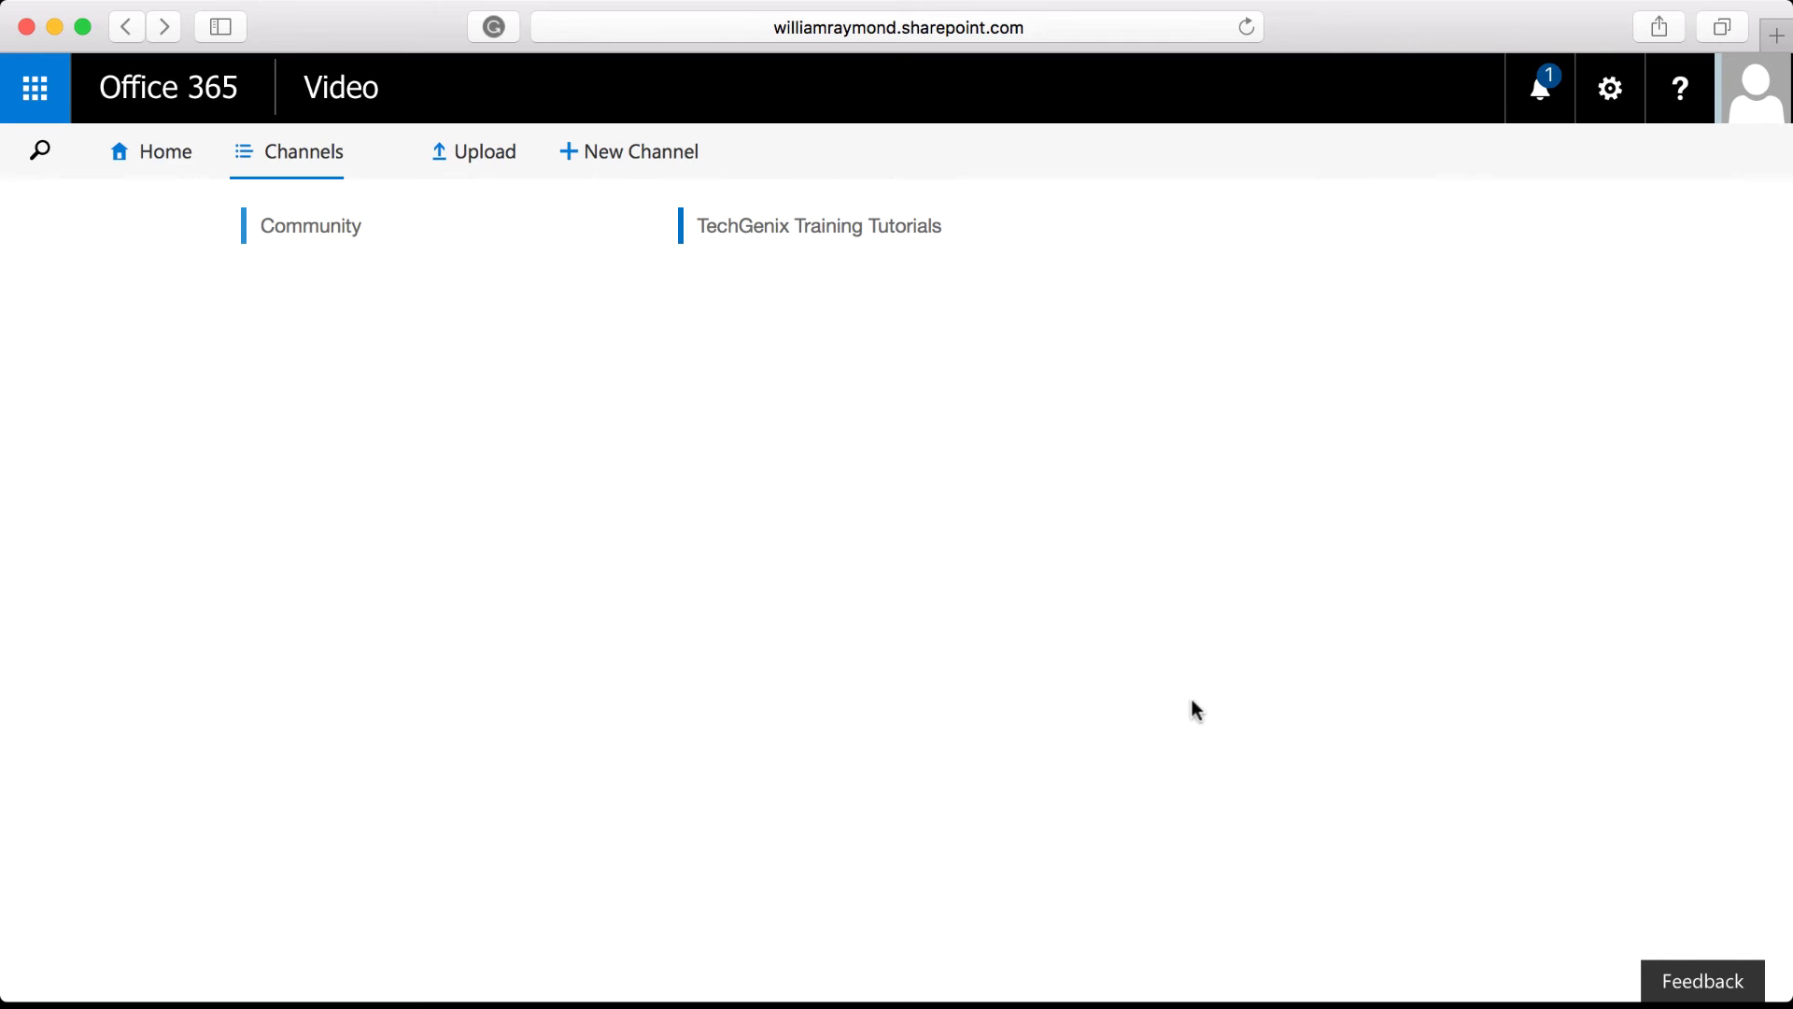
# Open the TechGenix Training Tutorials channel from the channel list
pyautogui.click(817, 245)
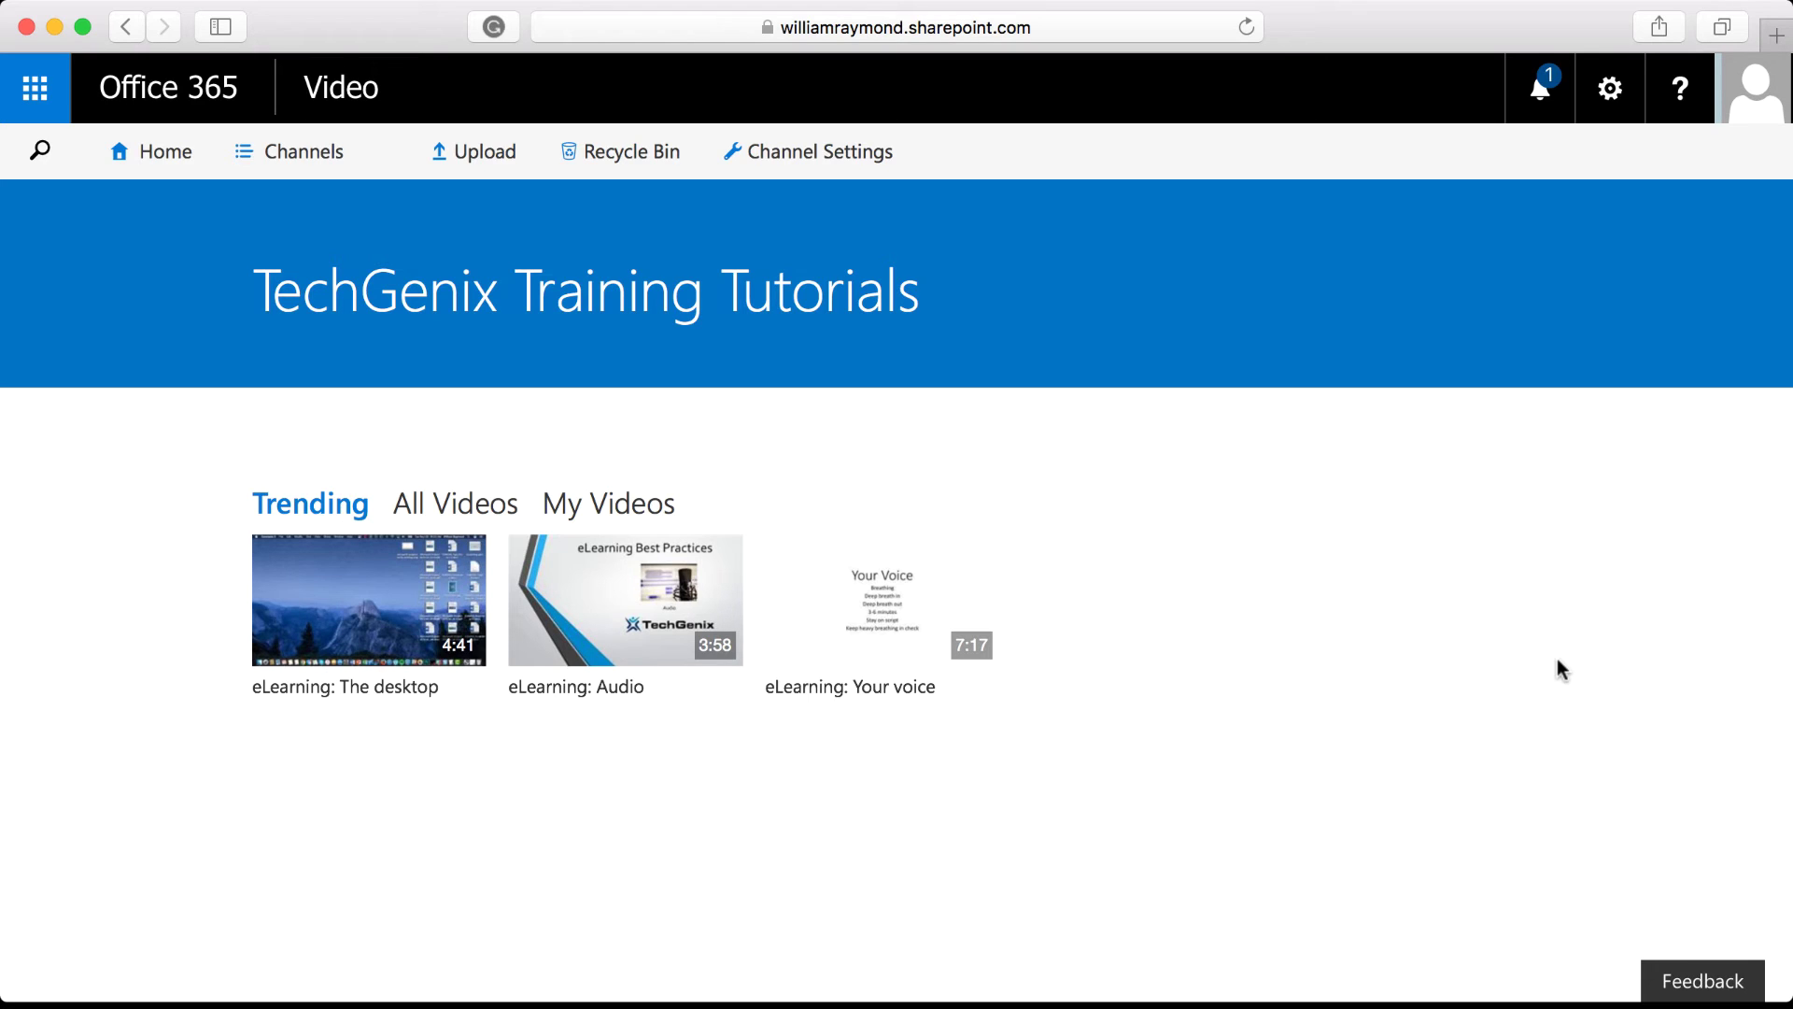
# Check the channel's All Videos and My Videos lists for the eLearning tutorials
pyautogui.click(488, 507)
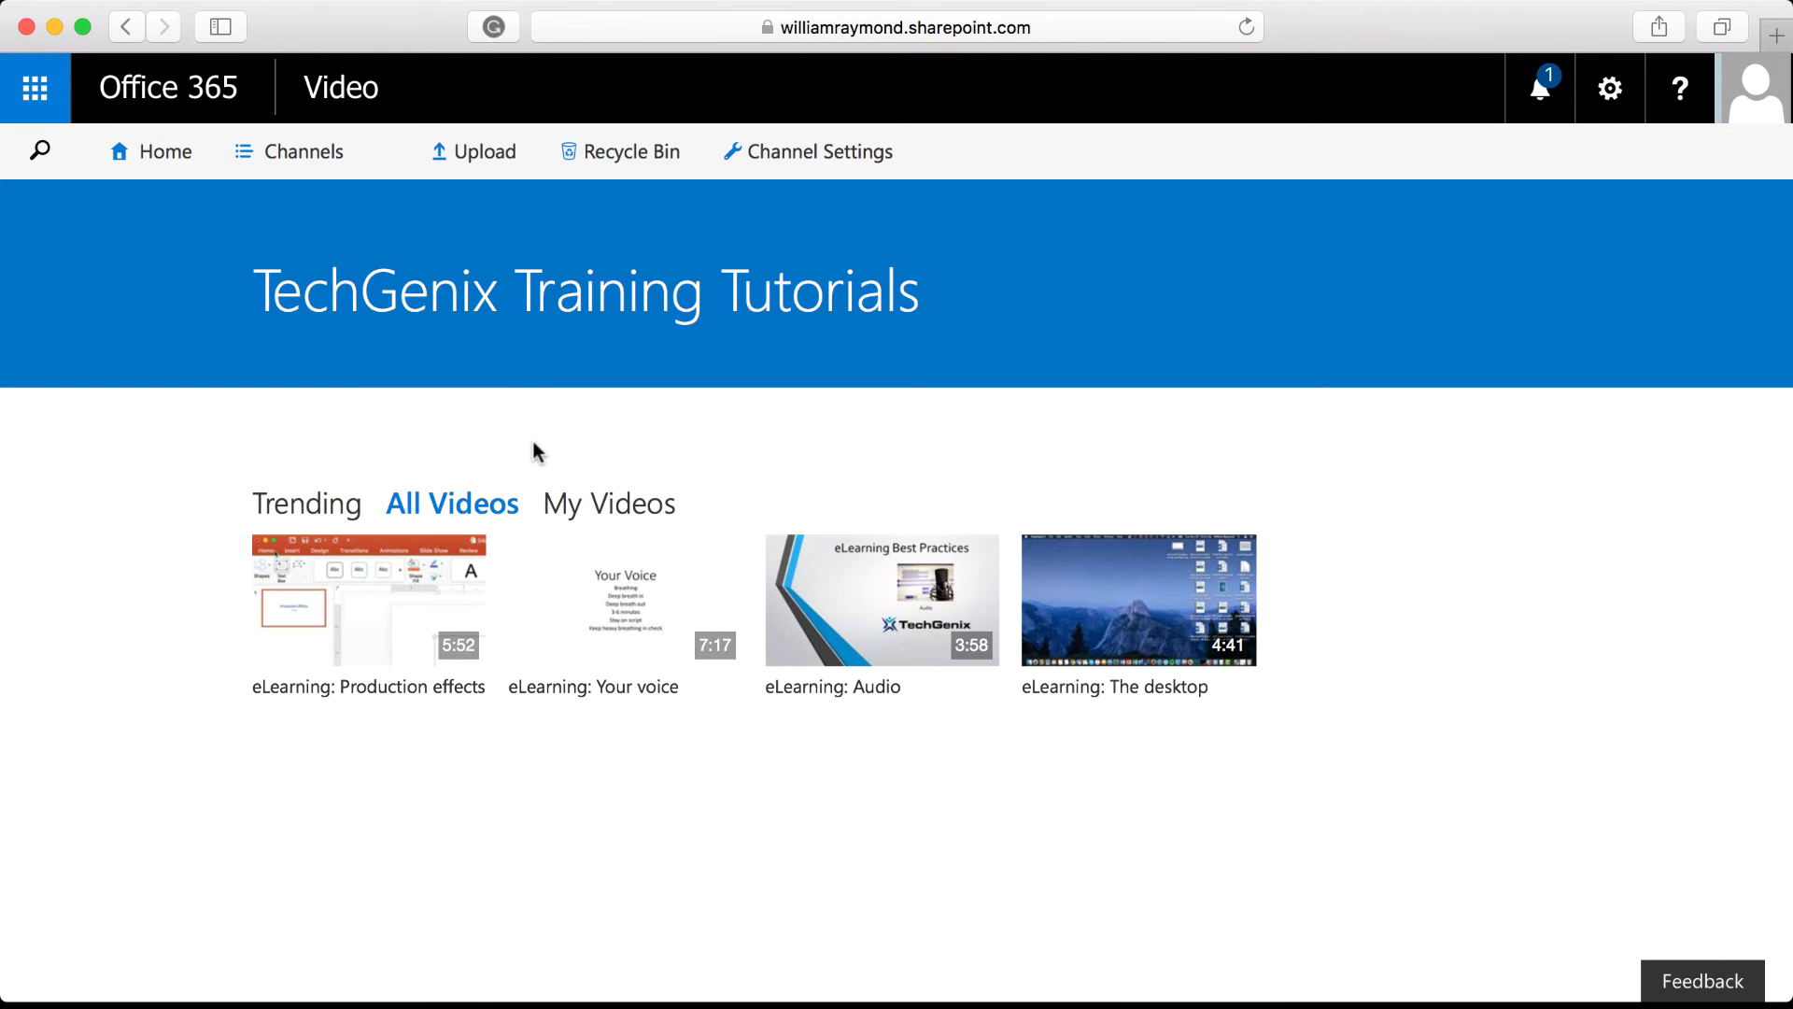
pyautogui.click(629, 505)
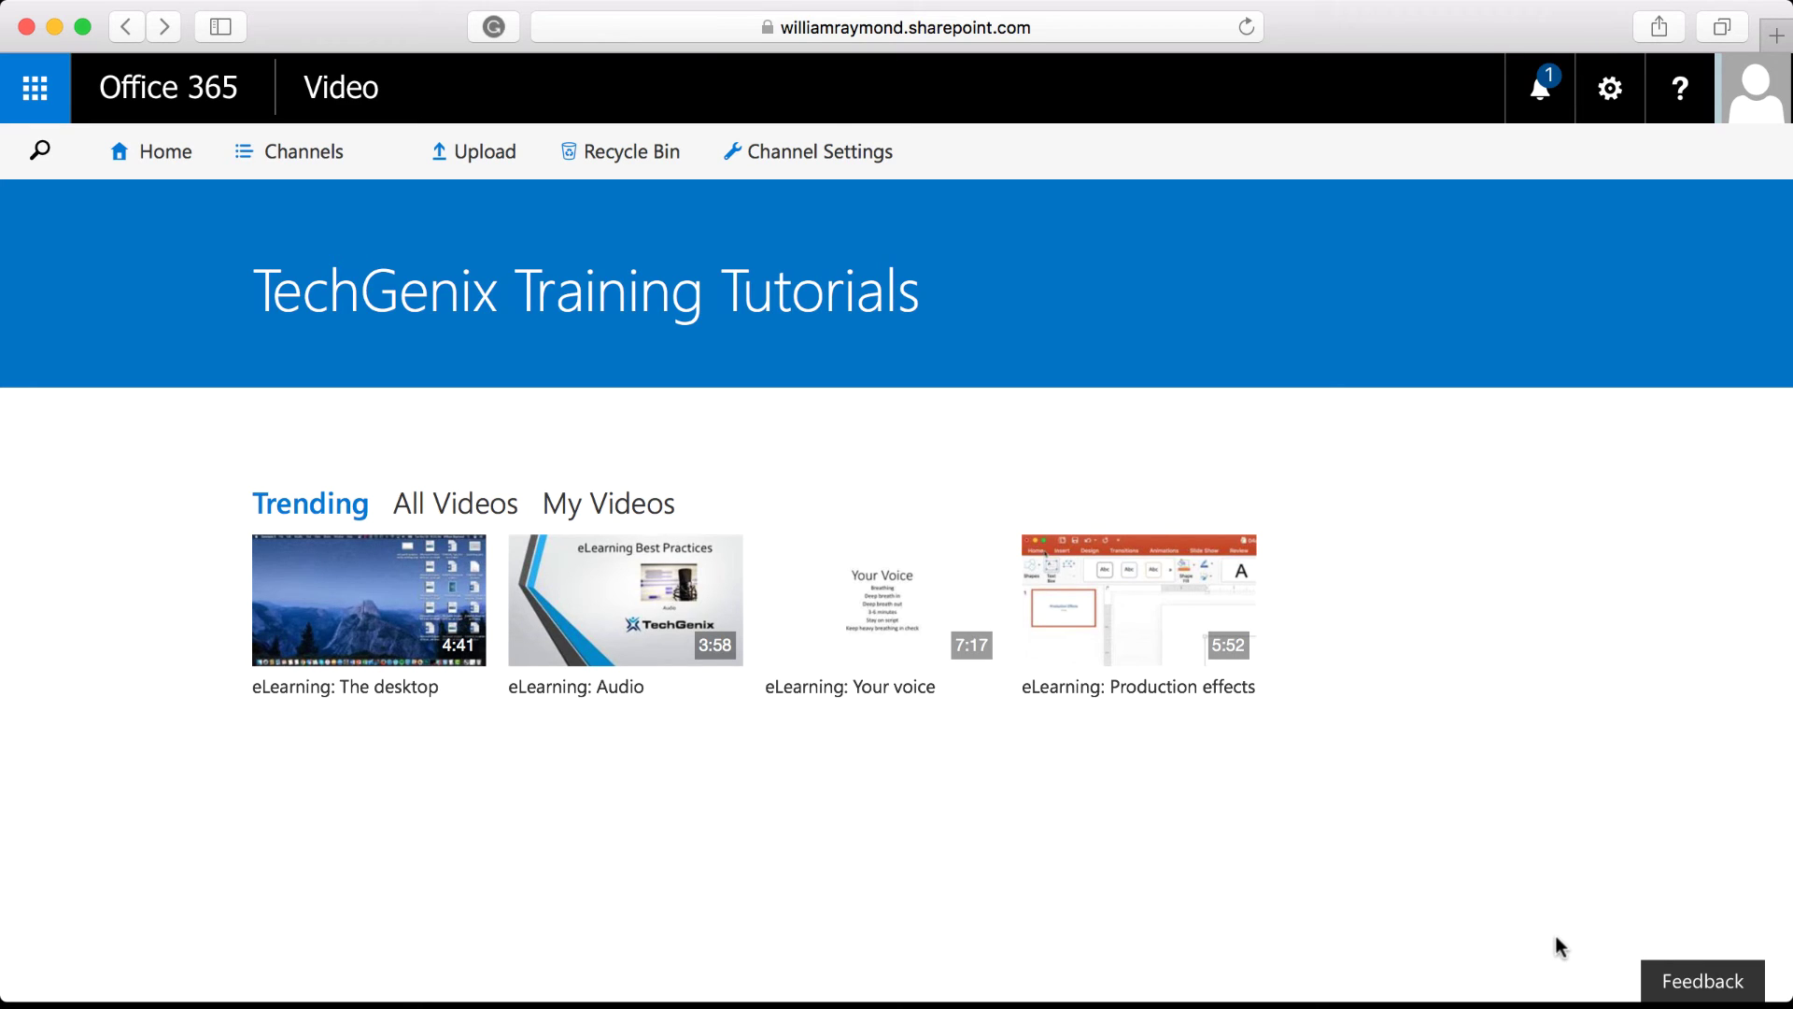
# Open the 'eLearning: The desktop' video and scroll down to its details
pyautogui.click(328, 606)
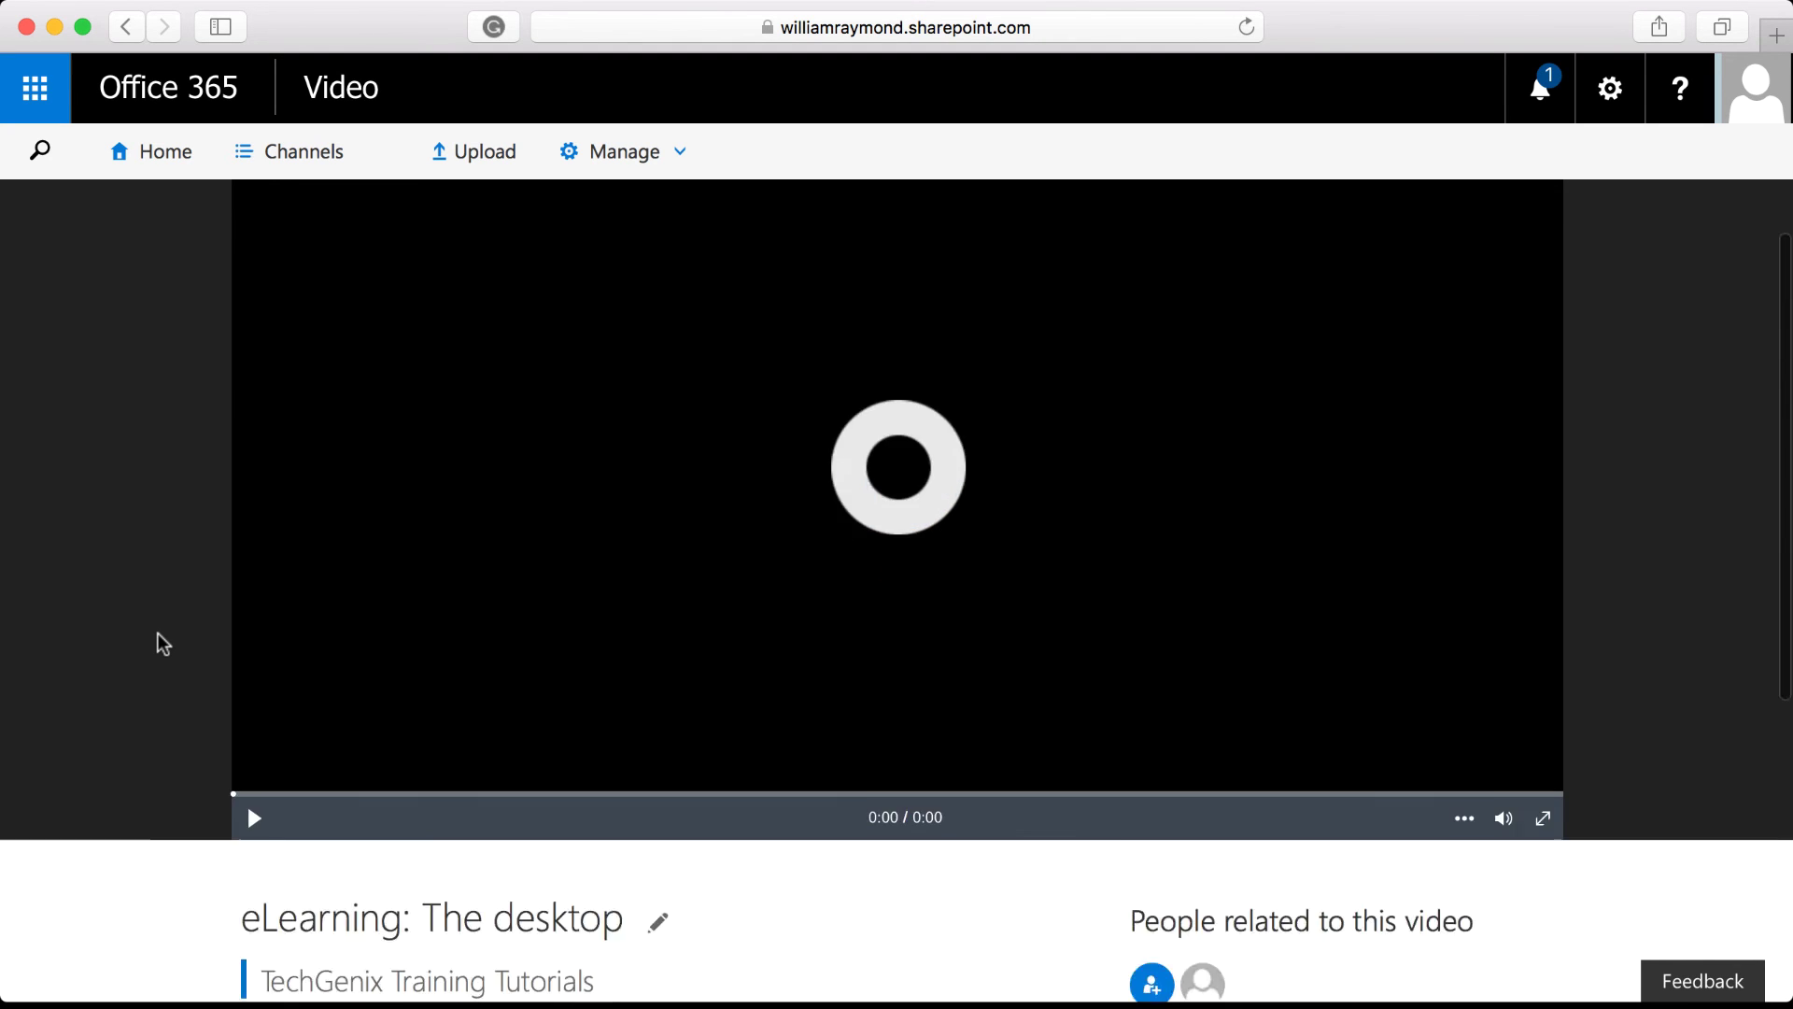
pyautogui.scroll(-5, 158, 638)
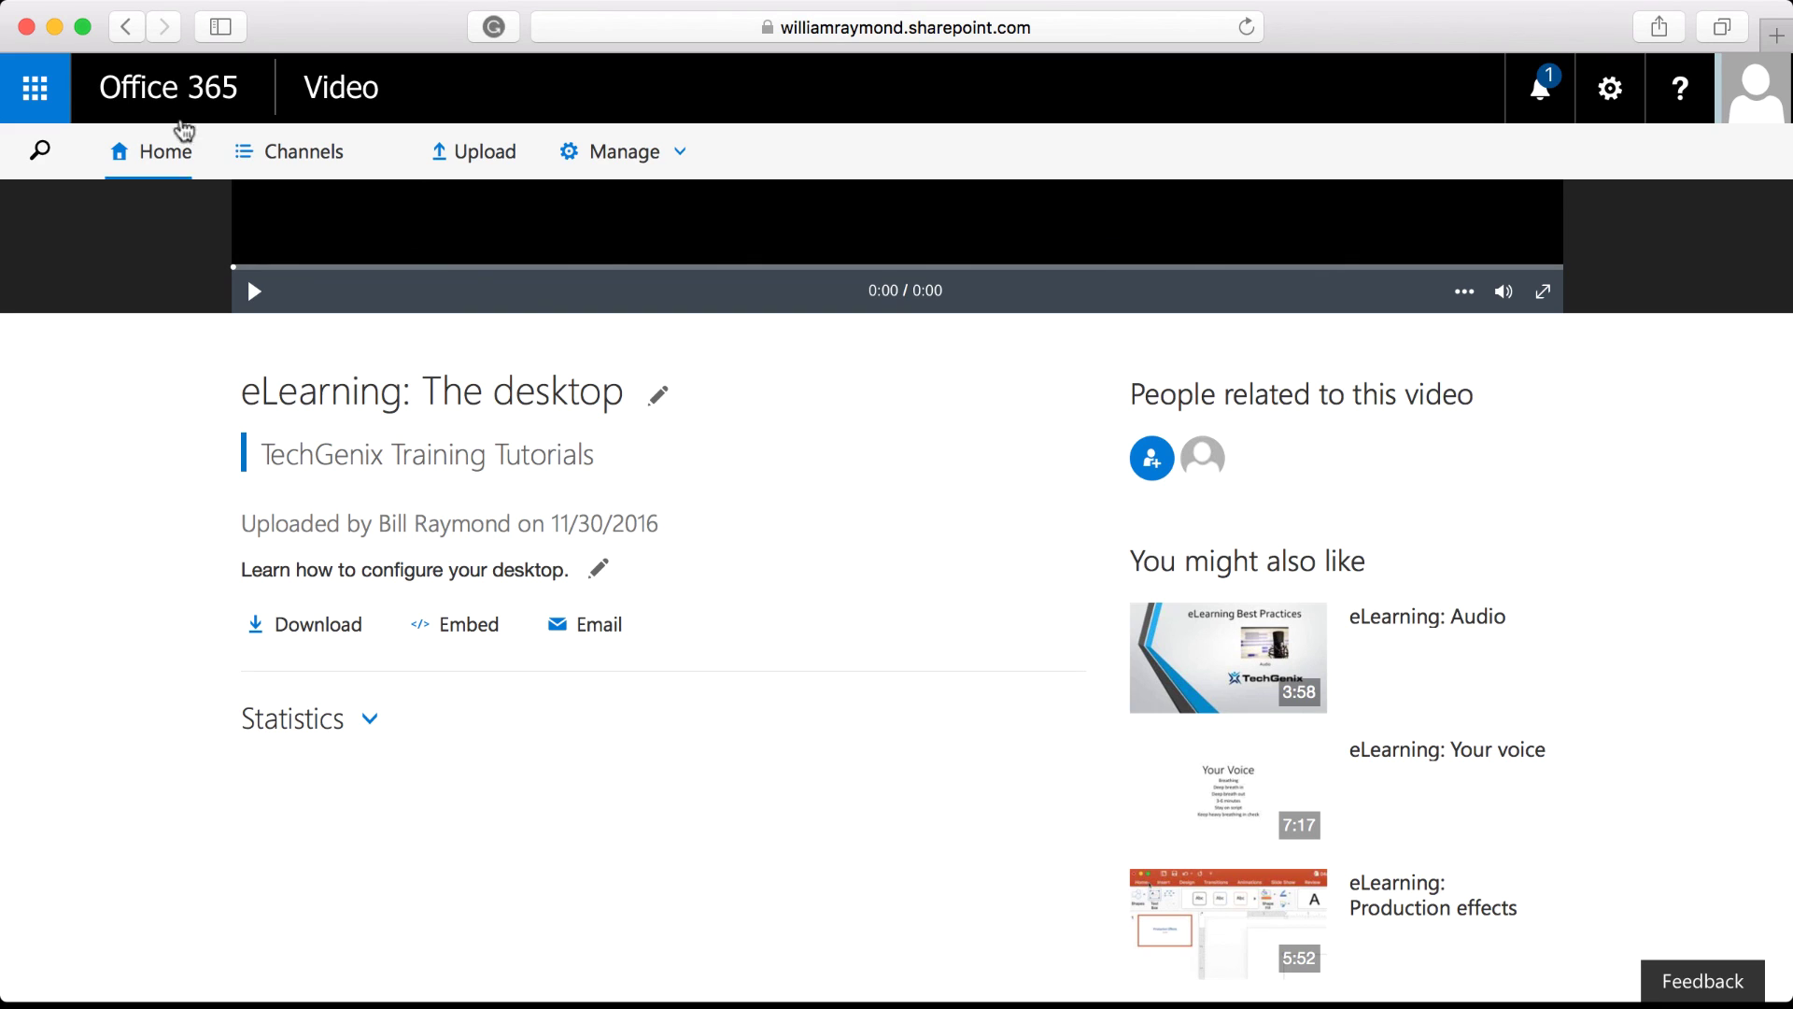
# Go back to the TechGenix Training Tutorials channel page to see all four tutorials listed
pyautogui.click(122, 27)
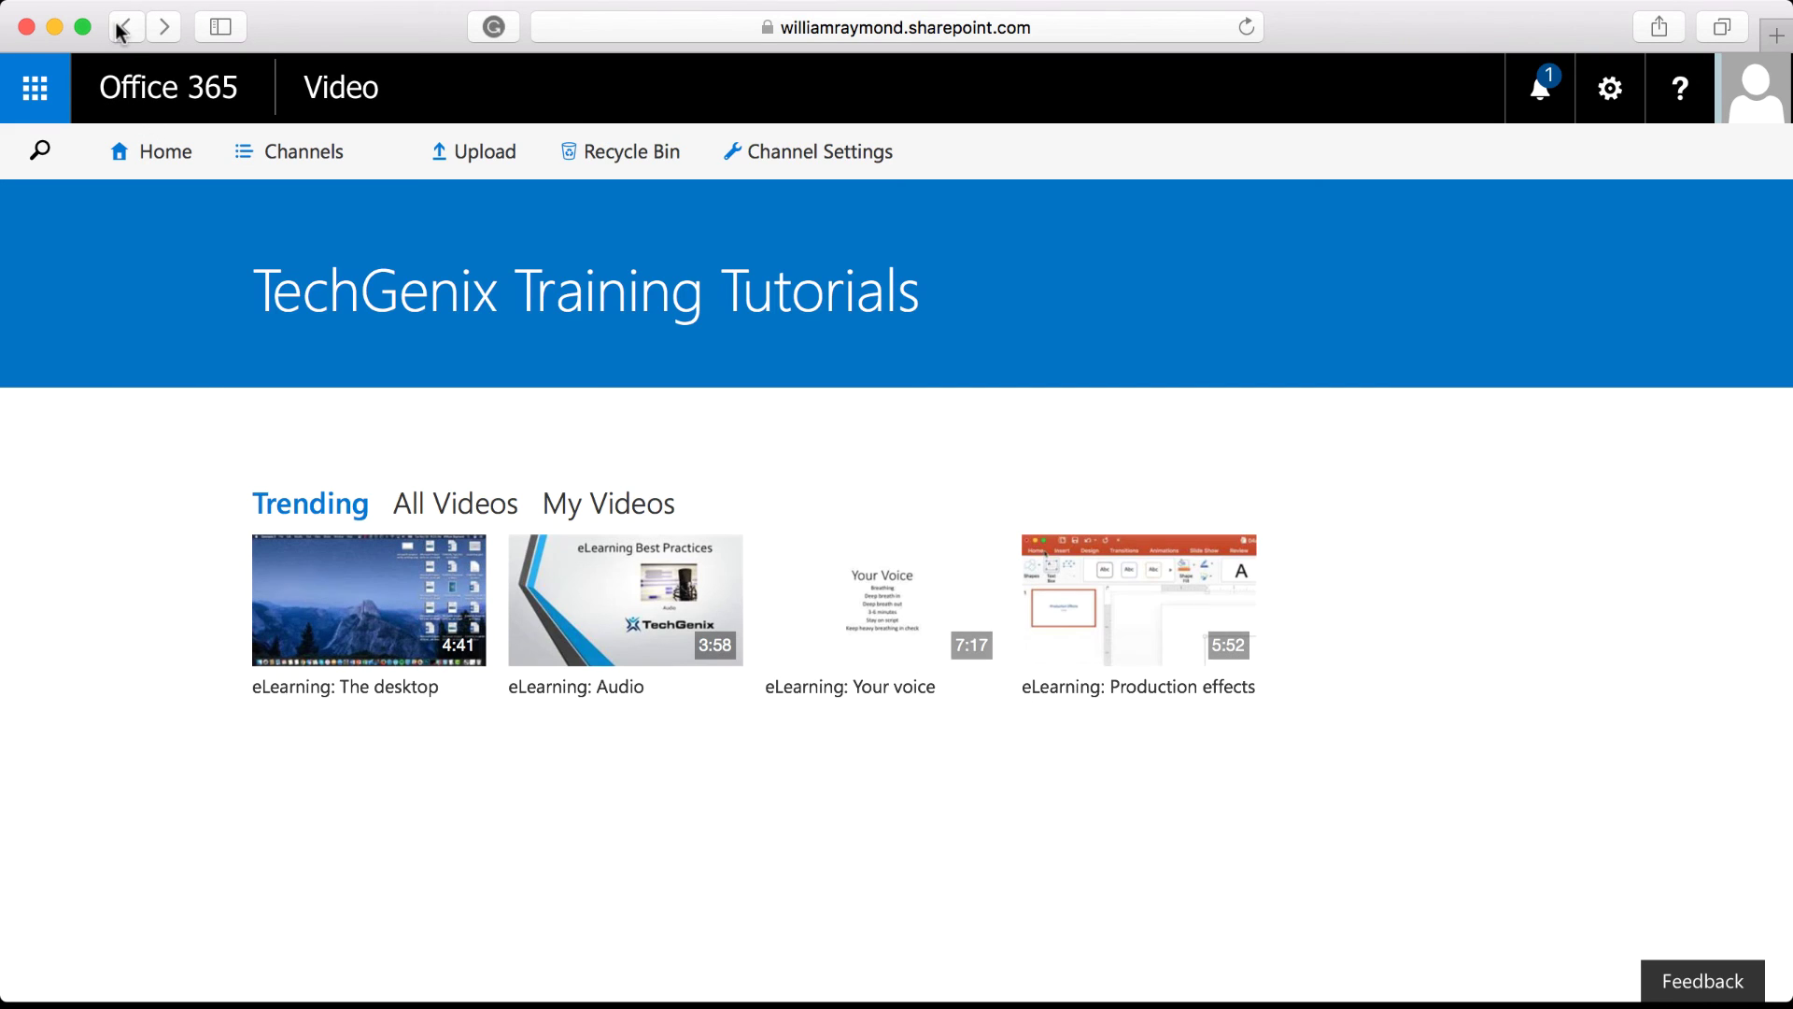